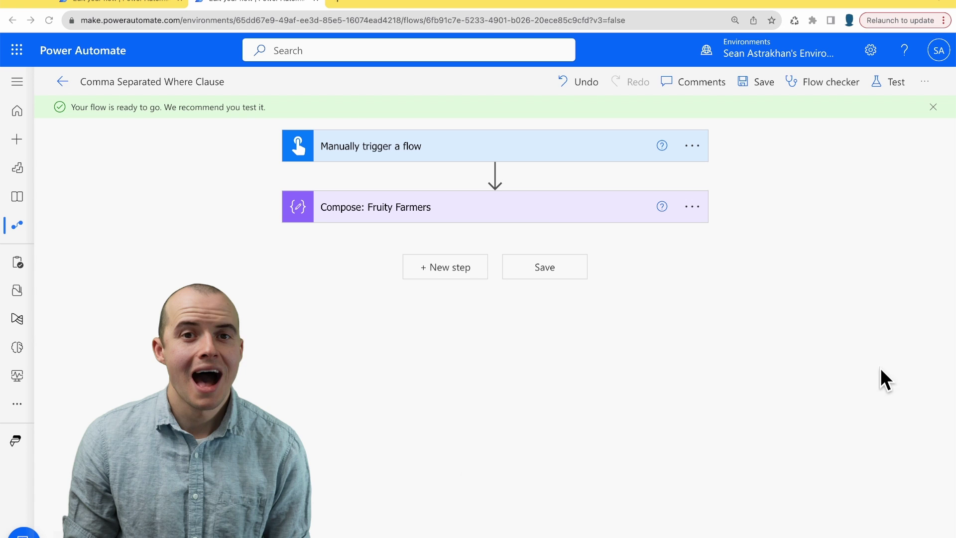
# Step: Expand the Compose: Fruity Farmers step and scroll through its four farmer records, noting PopularFruit
pyautogui.click(503, 215)
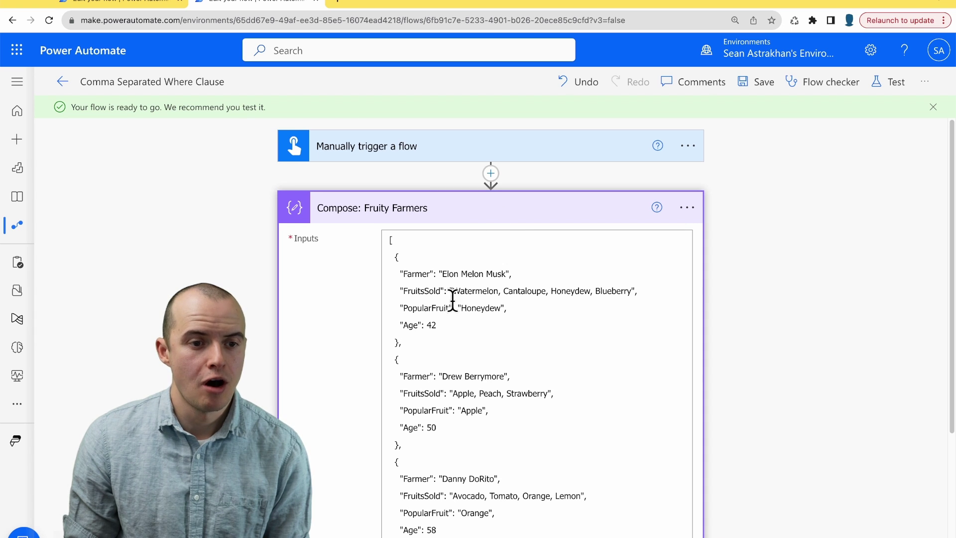
pyautogui.doubleClick(415, 307)
pyautogui.click(432, 305)
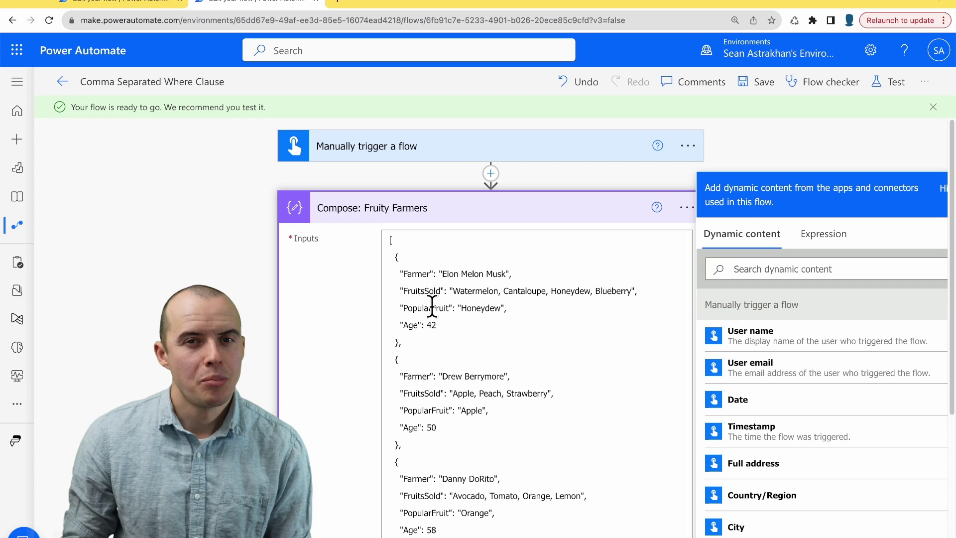
pyautogui.press('Down')
pyautogui.press('Down')
pyautogui.scroll(-3, 431, 305)
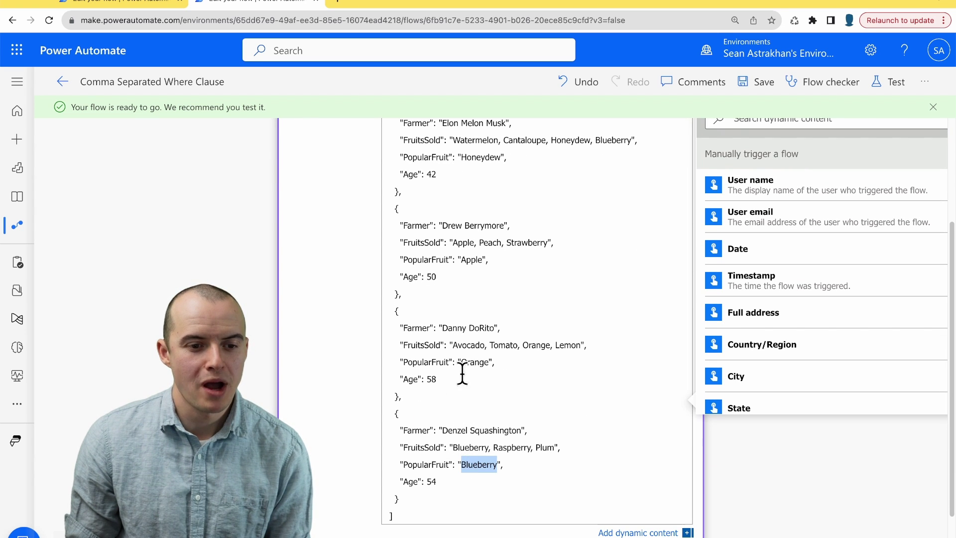
pyautogui.scroll(2, 471, 338)
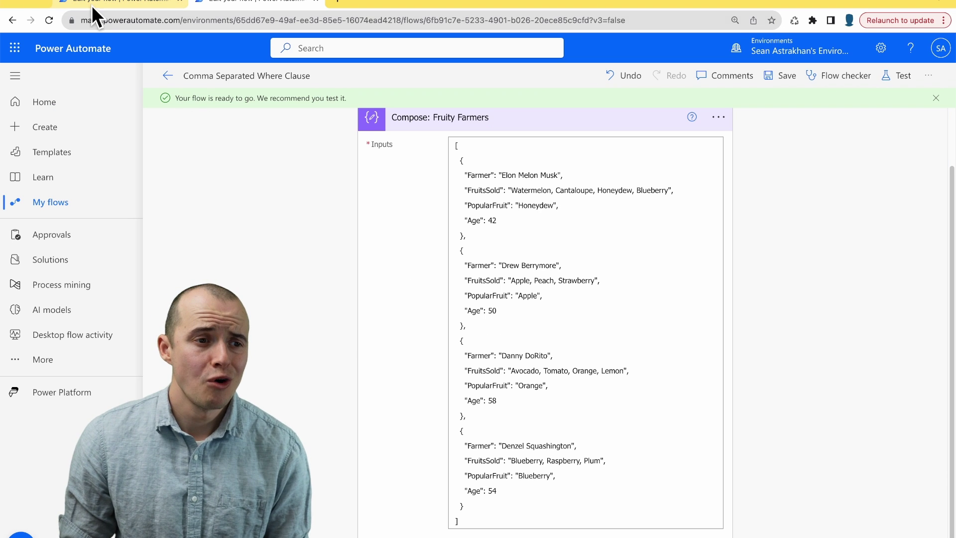
# Step: Compare with the older flow's Apply to each: Farmers loop, then return to the Comma Separated Where Clause flow
pyautogui.click(93, 3)
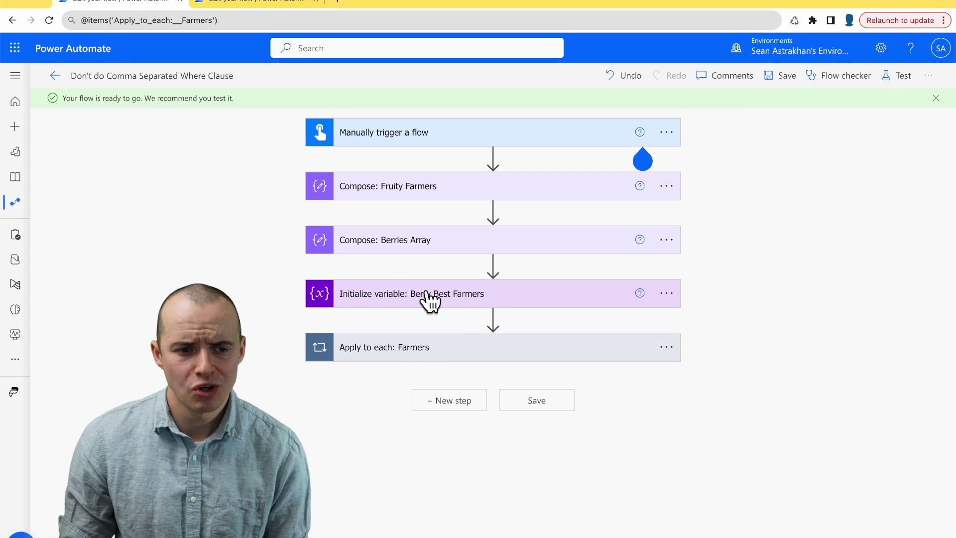
pyautogui.click(419, 360)
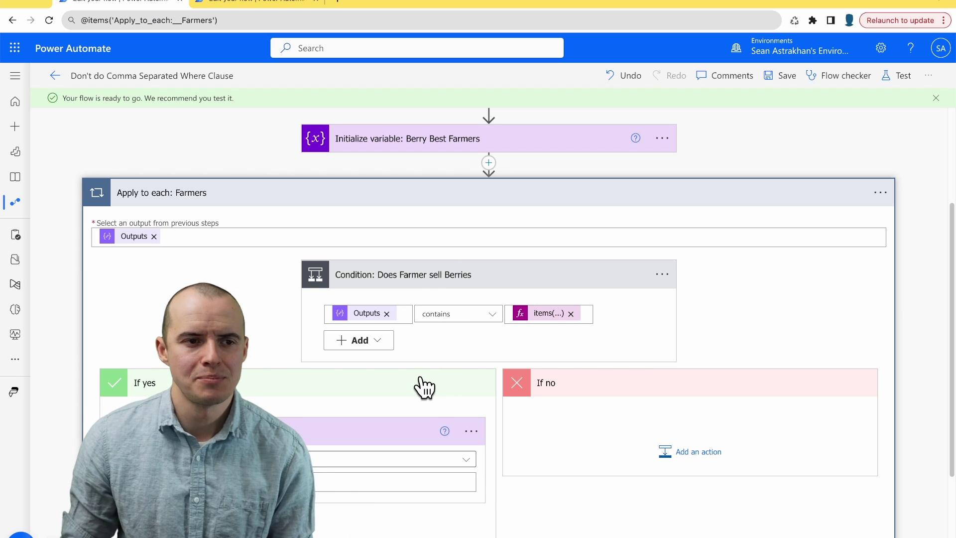
pyautogui.click(252, 4)
pyautogui.scroll(-1, 380, 299)
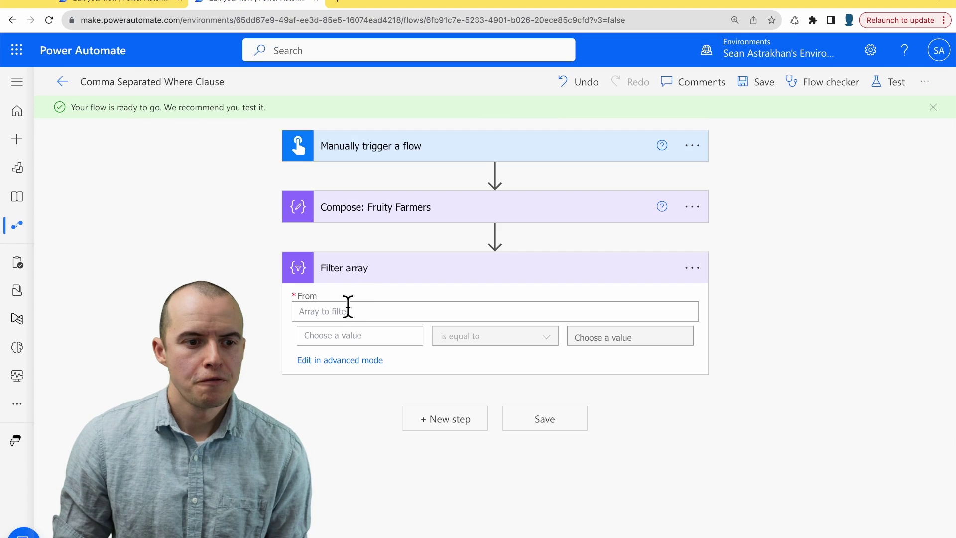
# Step: Point the new Filter array's From field at the Fruity Farmers Outputs
pyautogui.click(348, 307)
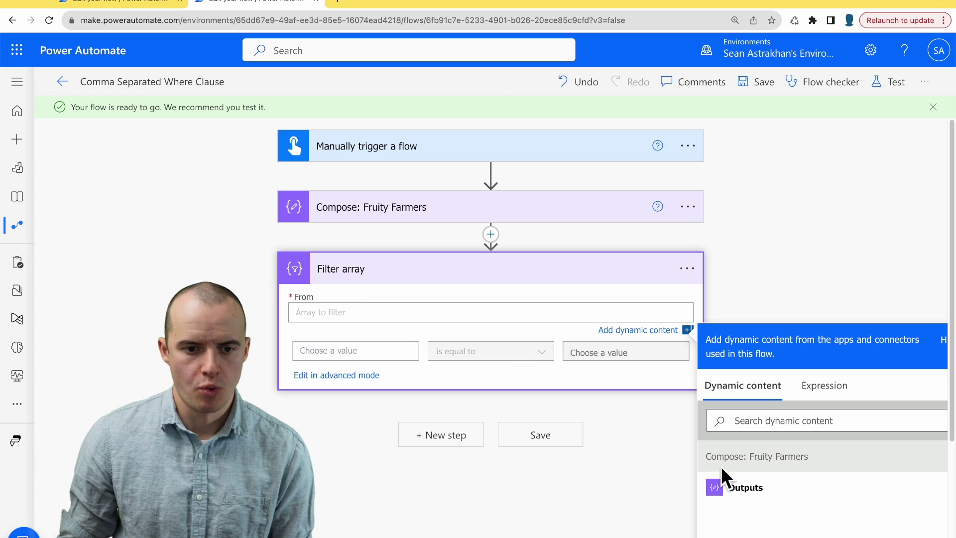
pyautogui.click(745, 488)
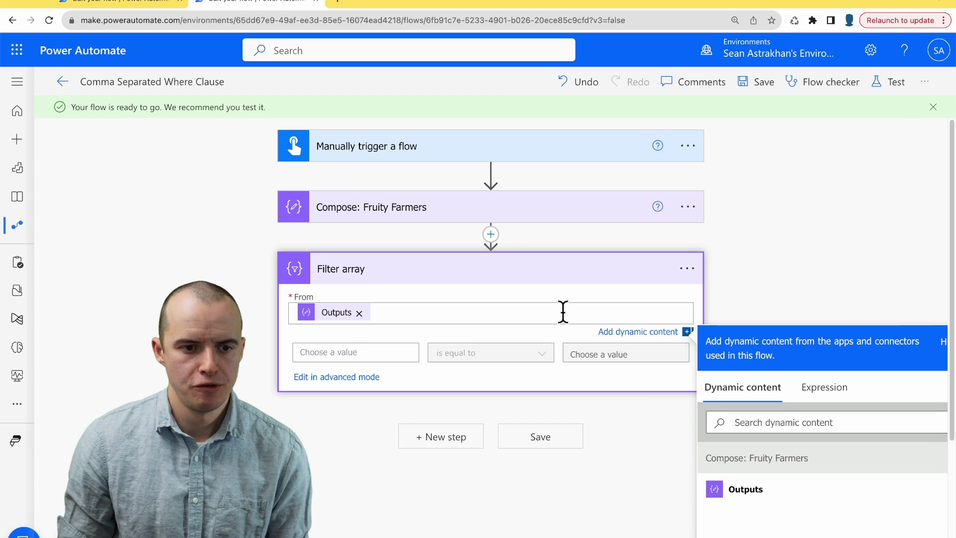
pyautogui.scroll(-1, 563, 312)
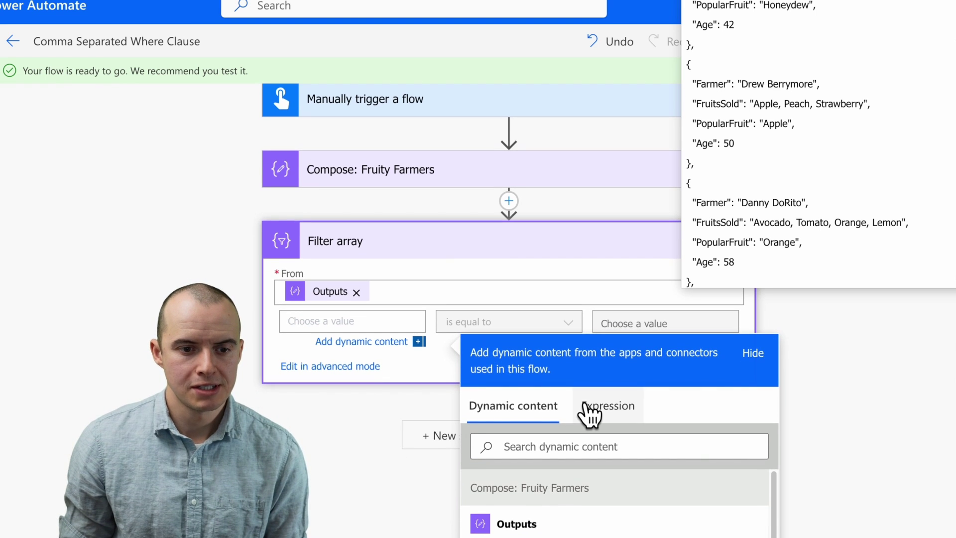
# Step: Set the filter condition's left value to the item() expression
pyautogui.click(590, 414)
pyautogui.write("item()?['PopularFruit")
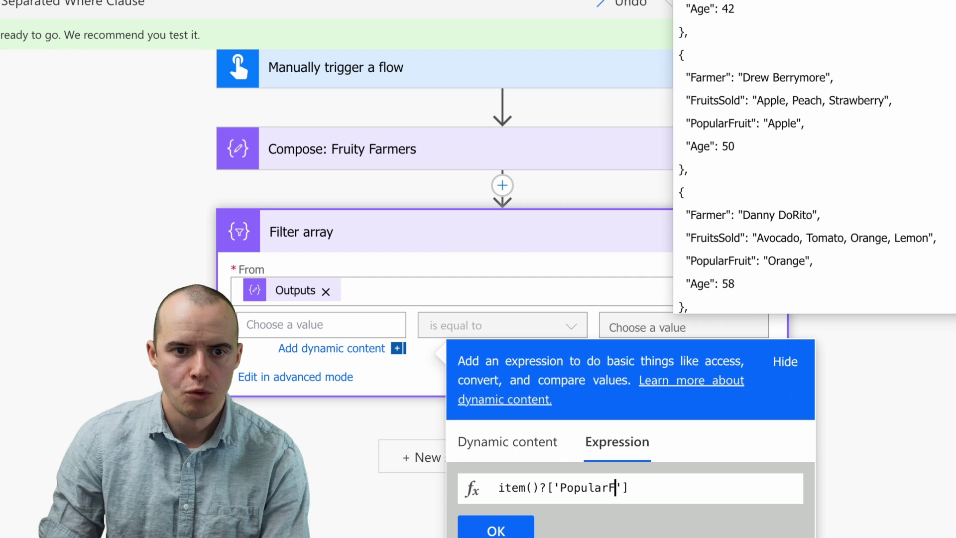
pyautogui.scroll(-3, 504, 423)
pyautogui.click(503, 421)
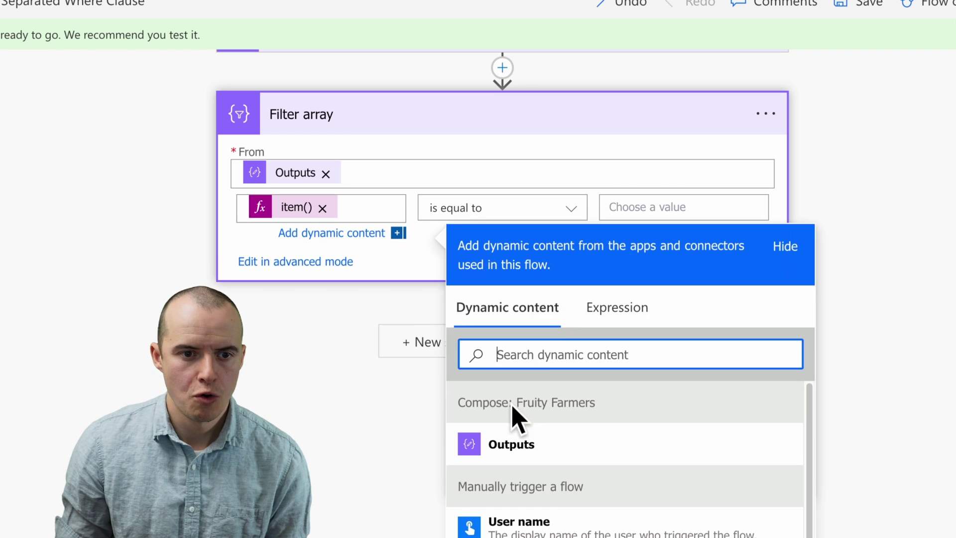
# Step: Set the filter's comparison value to Blueberry
pyautogui.click(639, 208)
pyautogui.scroll(3, 640, 220)
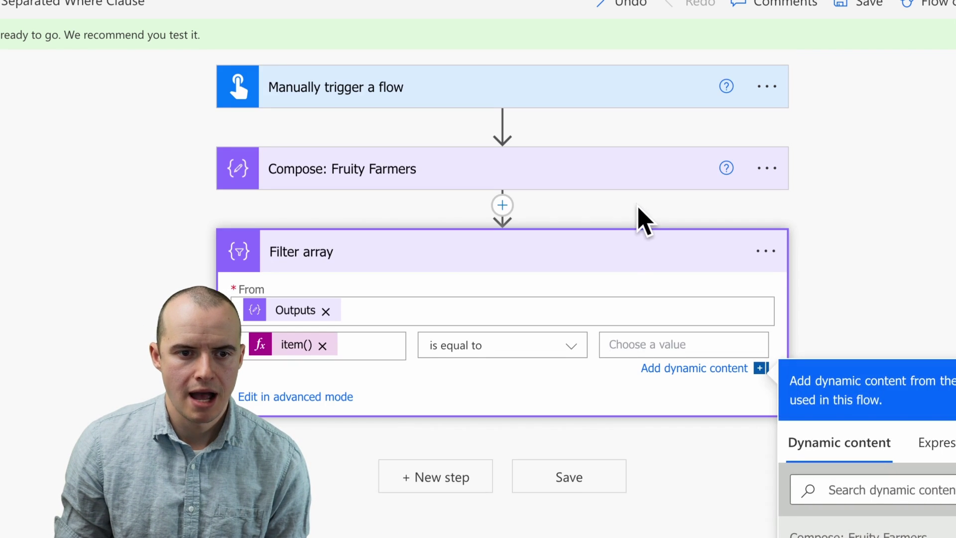
pyautogui.write('Blue')
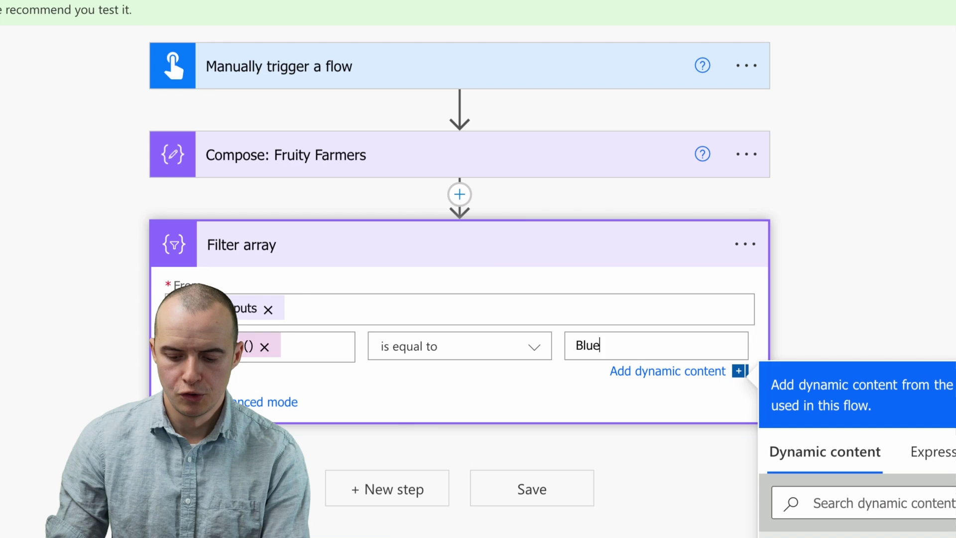
pyautogui.write('berry')
pyautogui.click(914, 201)
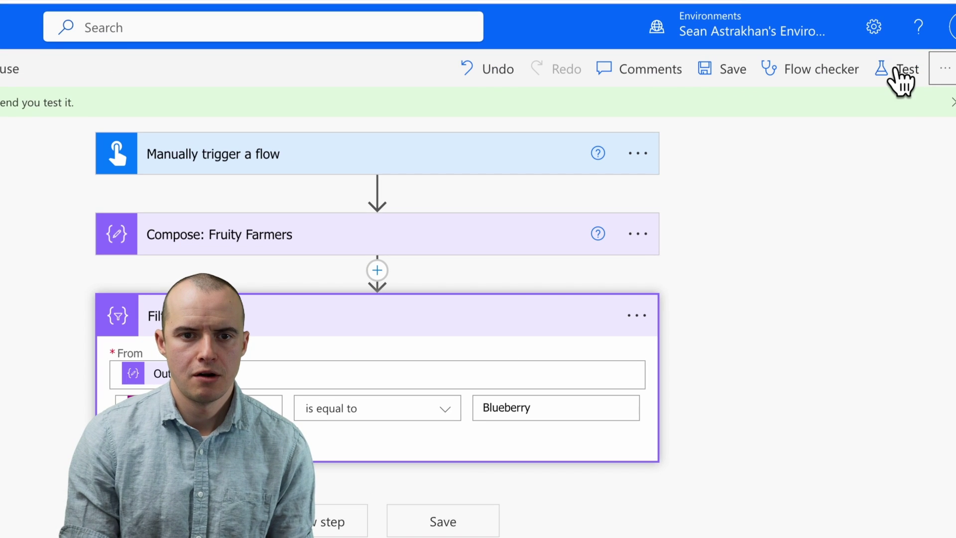
# Step: Test the flow, review the run returning the single Blueberry farmer, and return to the editor
pyautogui.click(897, 80)
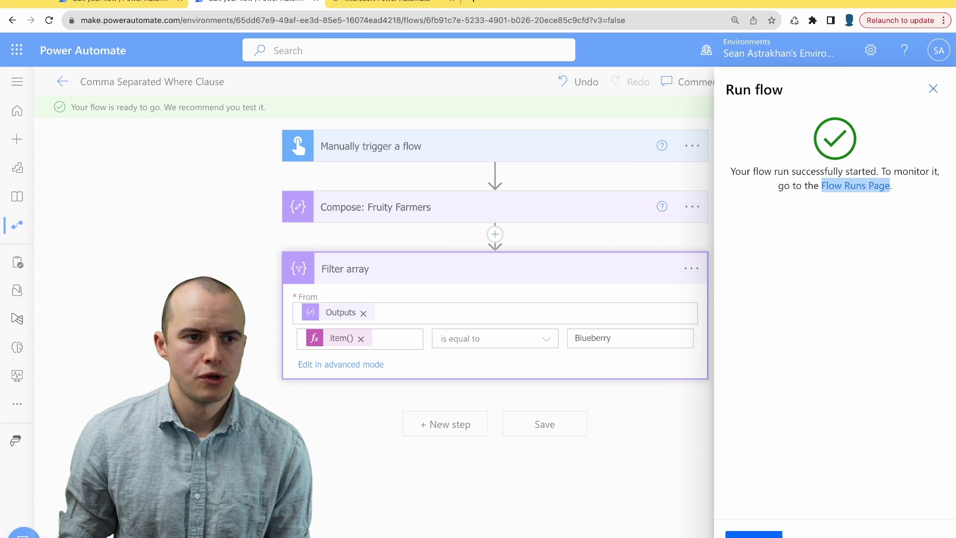
pyautogui.click(357, 4)
pyautogui.scroll(-3, 364, 380)
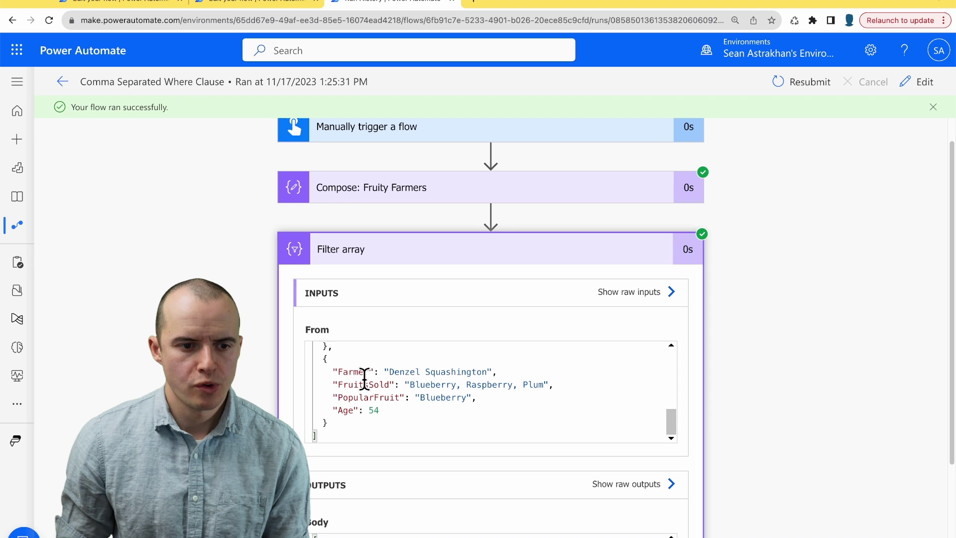
pyautogui.scroll(3, 364, 380)
pyautogui.scroll(-3, 448, 384)
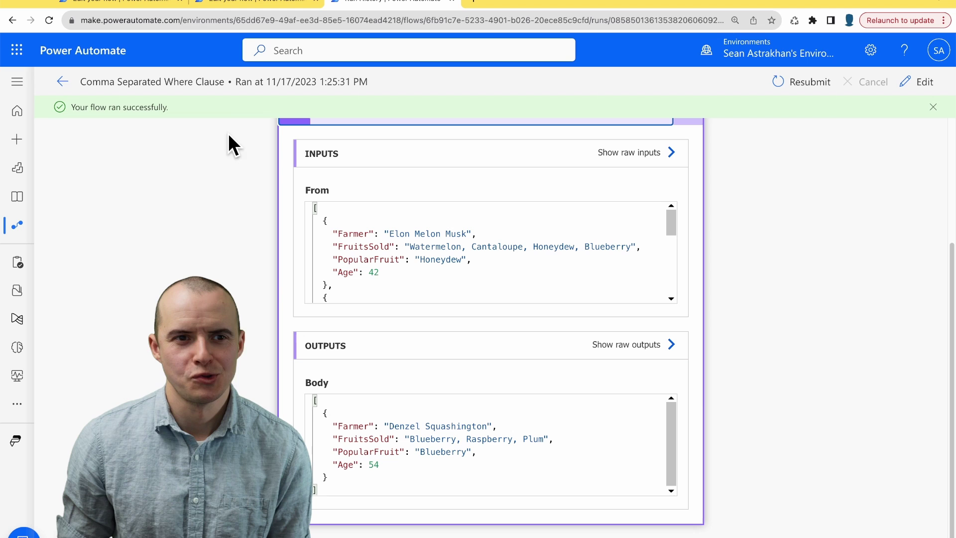
pyautogui.click(222, 6)
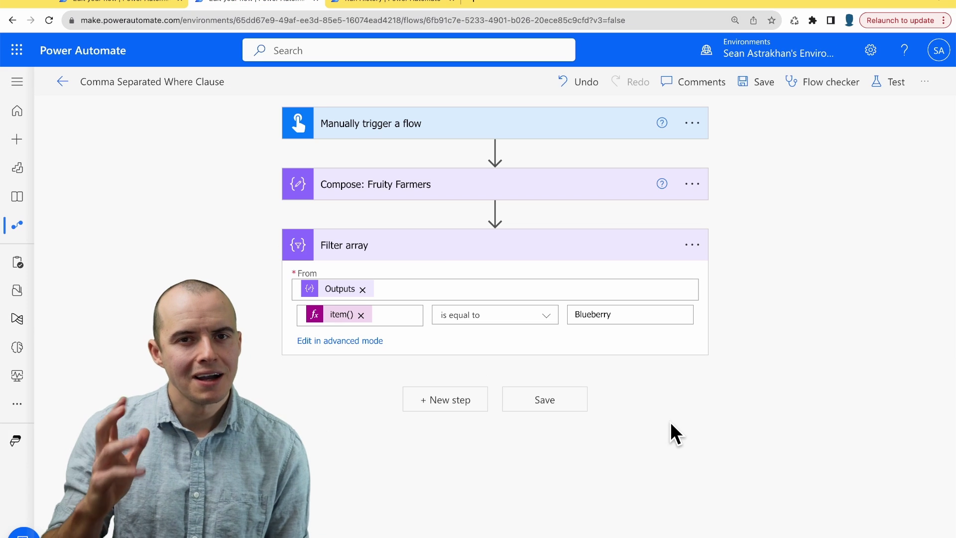
# Step: Add a Compose: Berries Text step with Blackberry,Blueberry,Raspberry and move it above the filter
pyautogui.click(454, 401)
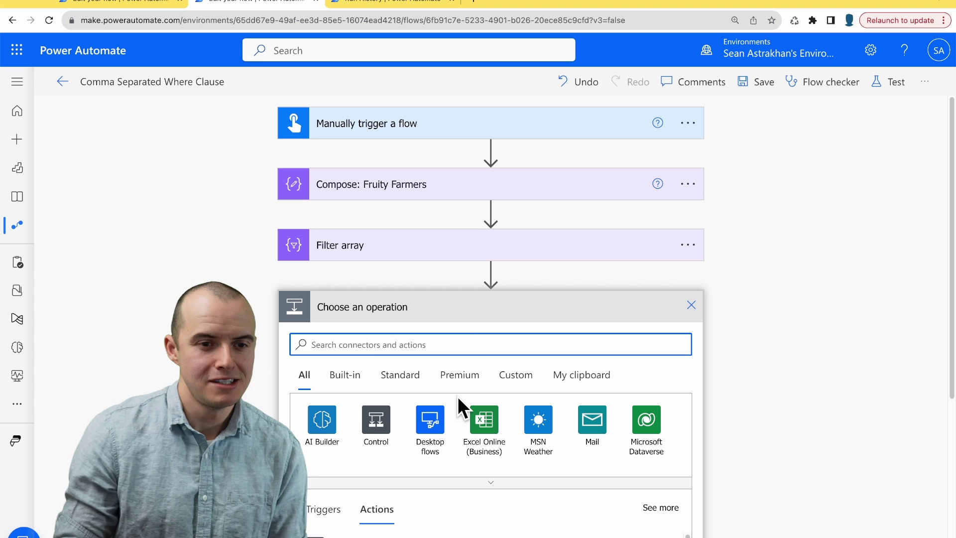
pyautogui.scroll(-1, 457, 396)
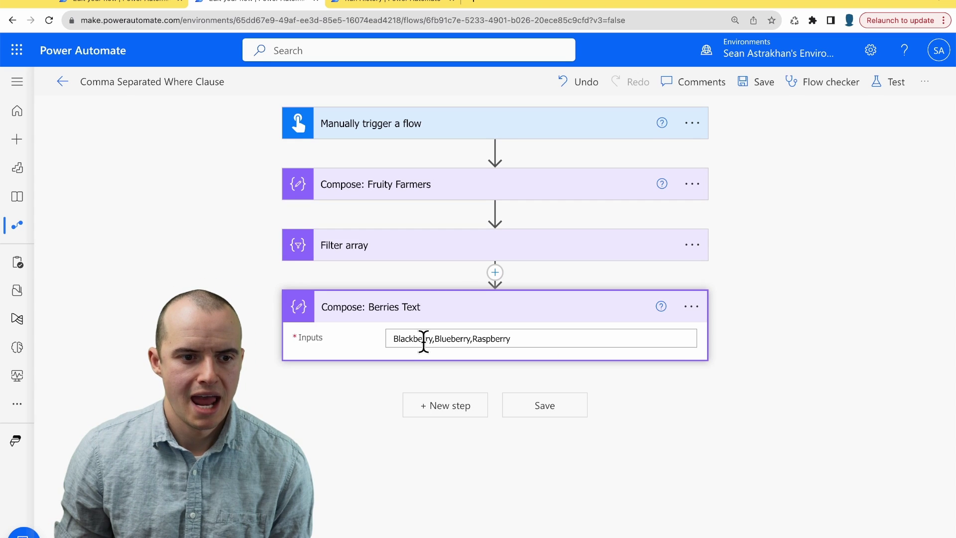
pyautogui.tripleClick(424, 342)
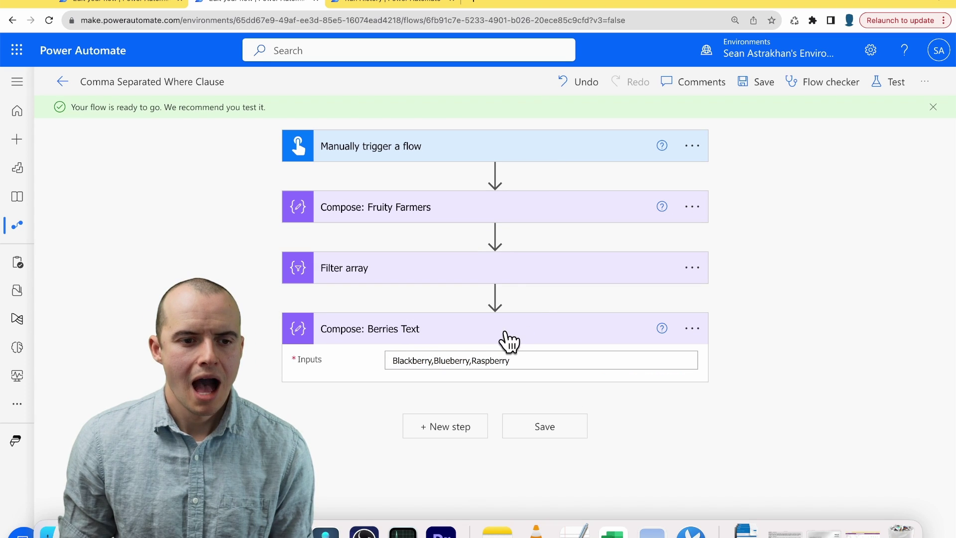
pyautogui.moveTo(506, 333); pyautogui.dragTo(523, 252)
pyautogui.moveTo(954, 264); pyautogui.dragTo(782, 246)
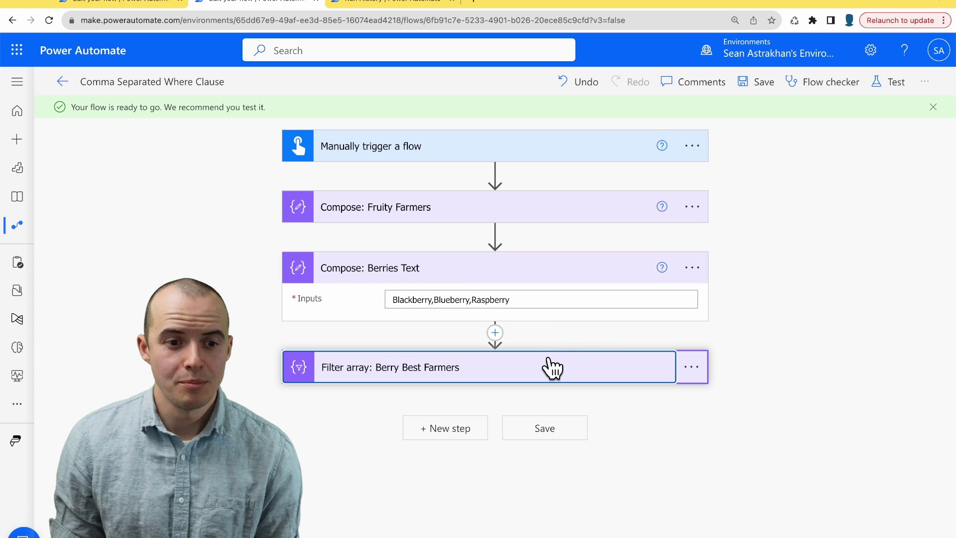
# Step: Replace the Blueberry comparison value with the Berries Text Outputs in Berry Best Farmers
pyautogui.click(560, 368)
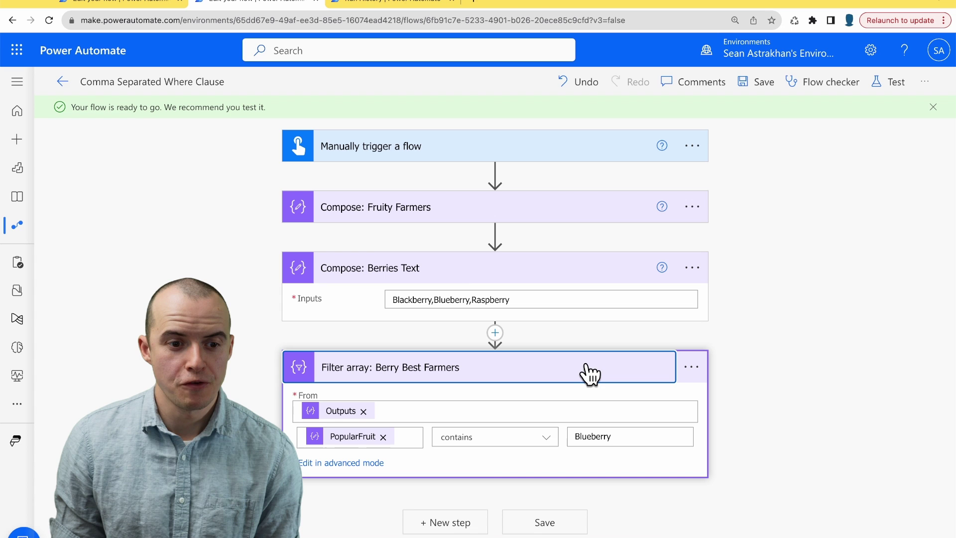
pyautogui.doubleClick(604, 437)
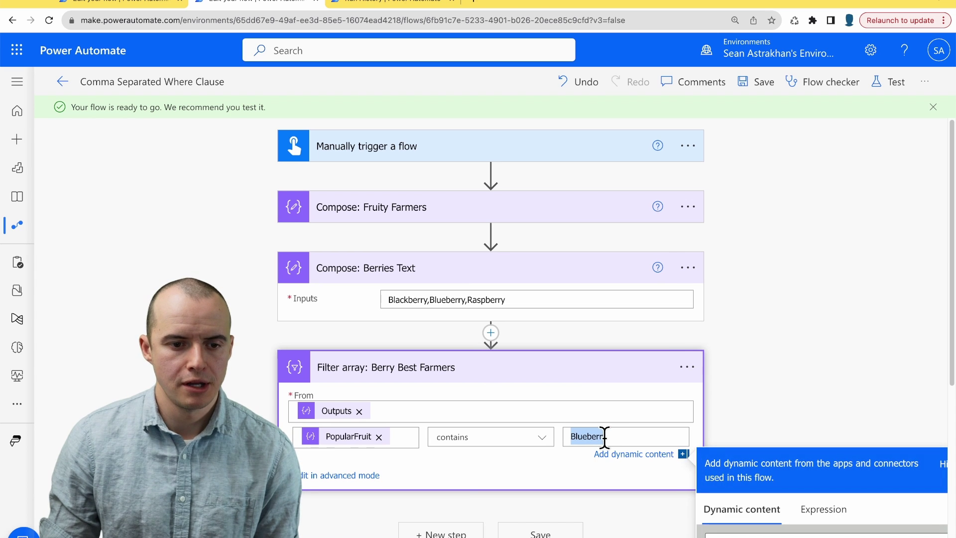
pyautogui.press('BackSpace')
pyautogui.scroll(-2, 798, 356)
pyautogui.click(747, 527)
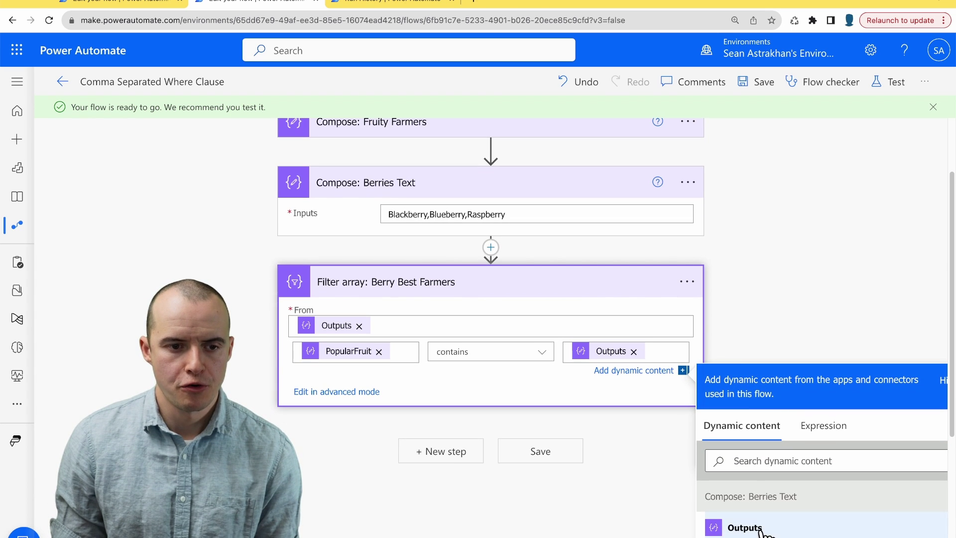
# Step: Save and test the flow, confirm the filter's Body is an empty list, then return
pyautogui.click(750, 83)
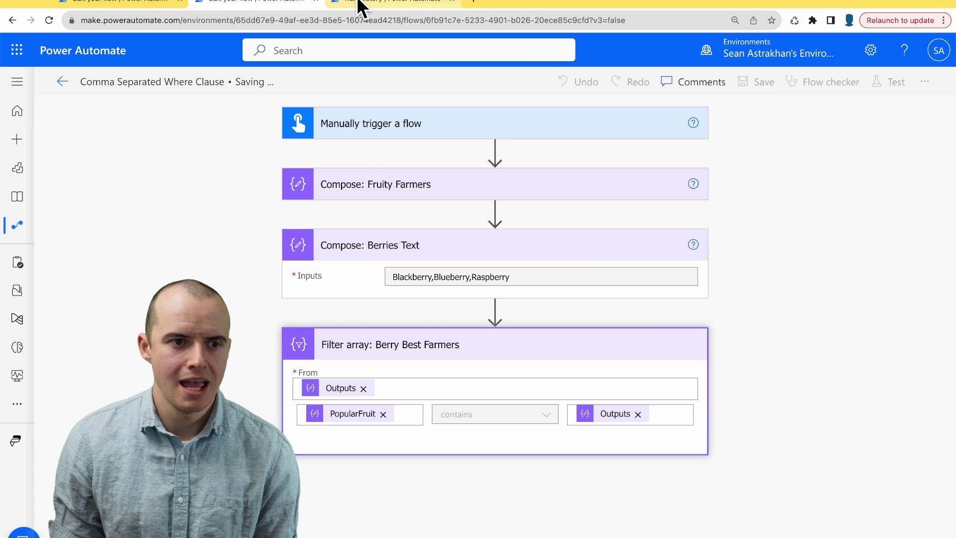
pyautogui.click(352, 4)
pyautogui.scroll(-1, 523, 230)
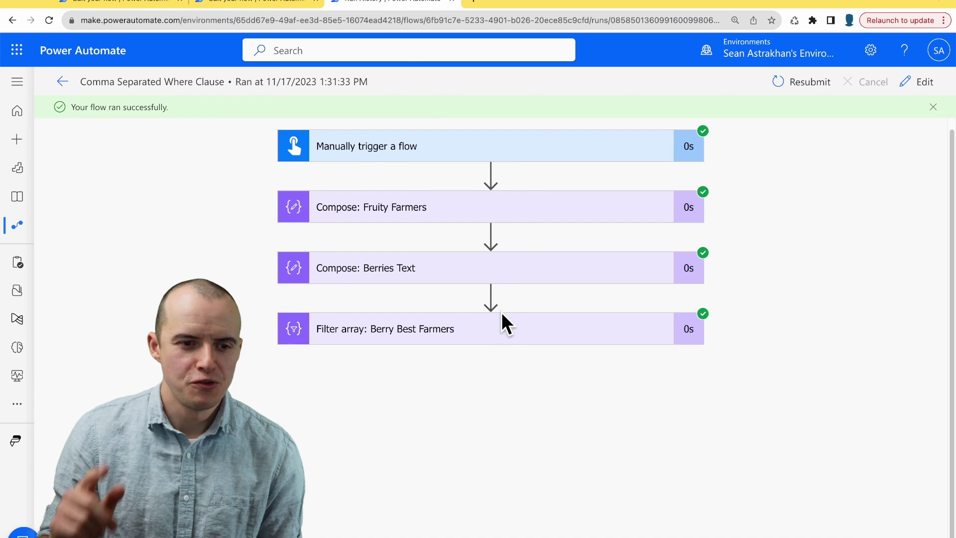
pyautogui.click(504, 326)
pyautogui.scroll(-3, 516, 318)
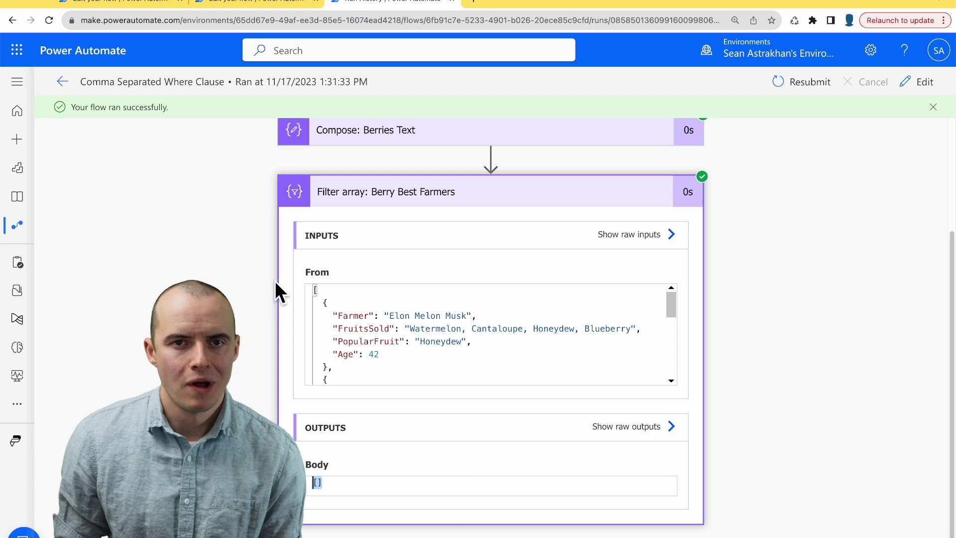
pyautogui.click(273, 3)
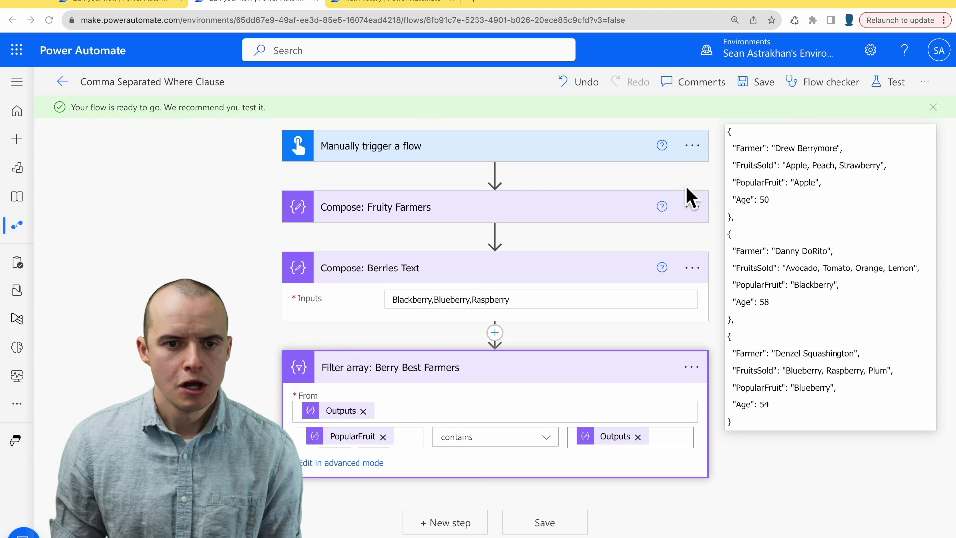
# Step: Make the Berries Text Outputs the left side of the filter condition
pyautogui.moveTo(805, 178)
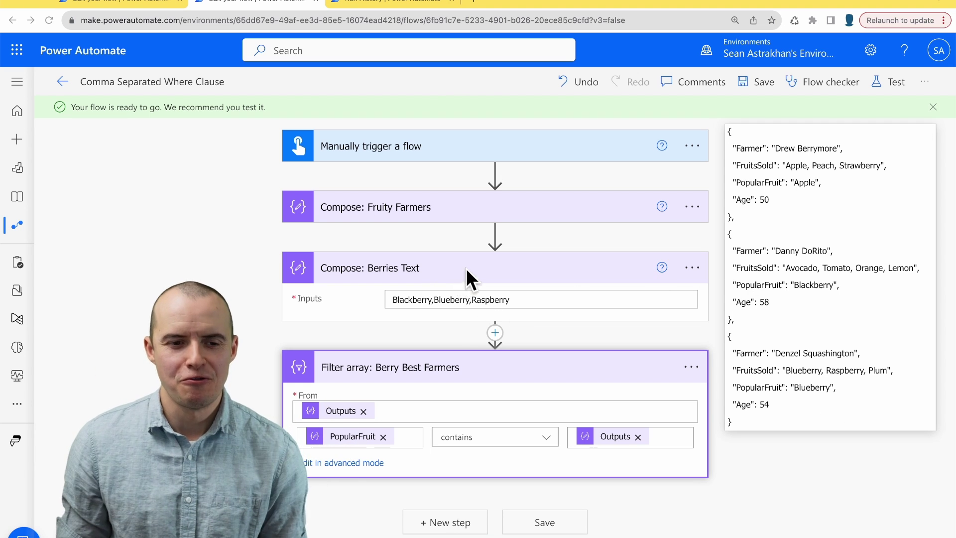
pyautogui.click(638, 436)
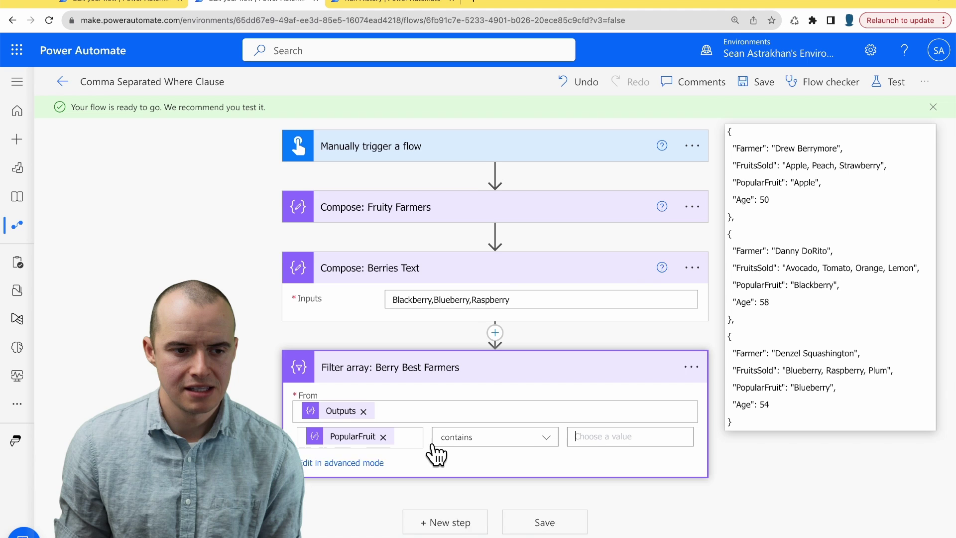
pyautogui.click(390, 436)
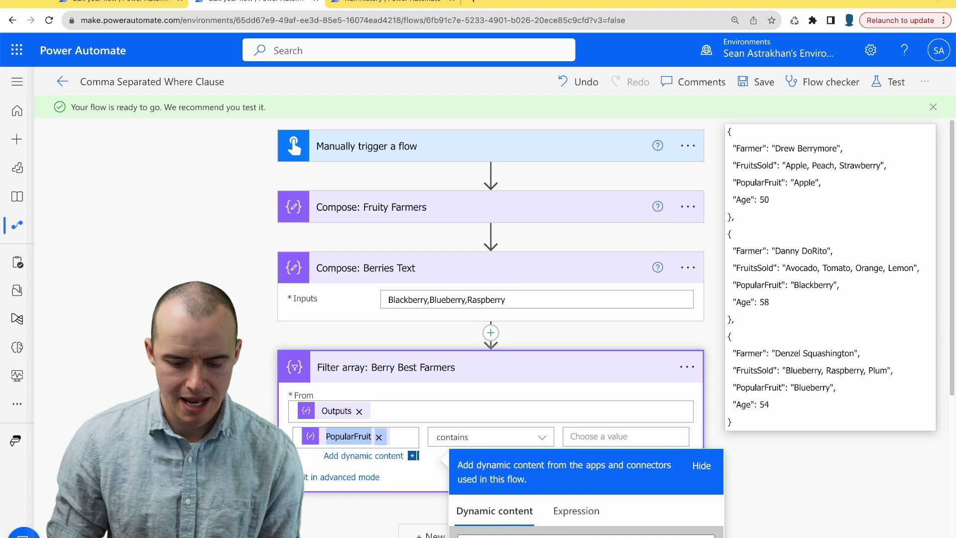
pyautogui.scroll(-4, 498, 438)
pyautogui.click(498, 432)
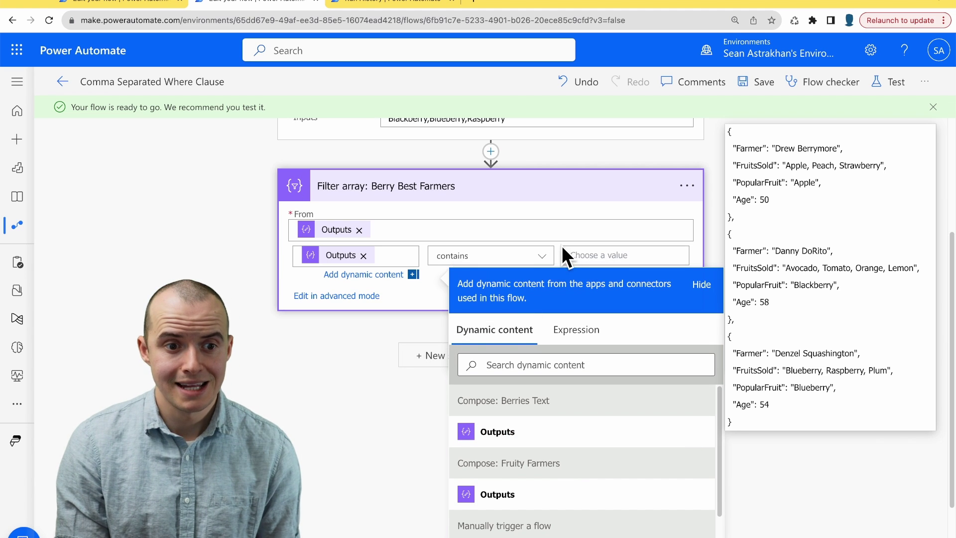
# Step: Set the comparison value to the expression item()?['PopularFruit']
pyautogui.click(582, 255)
pyautogui.scroll(4, 582, 255)
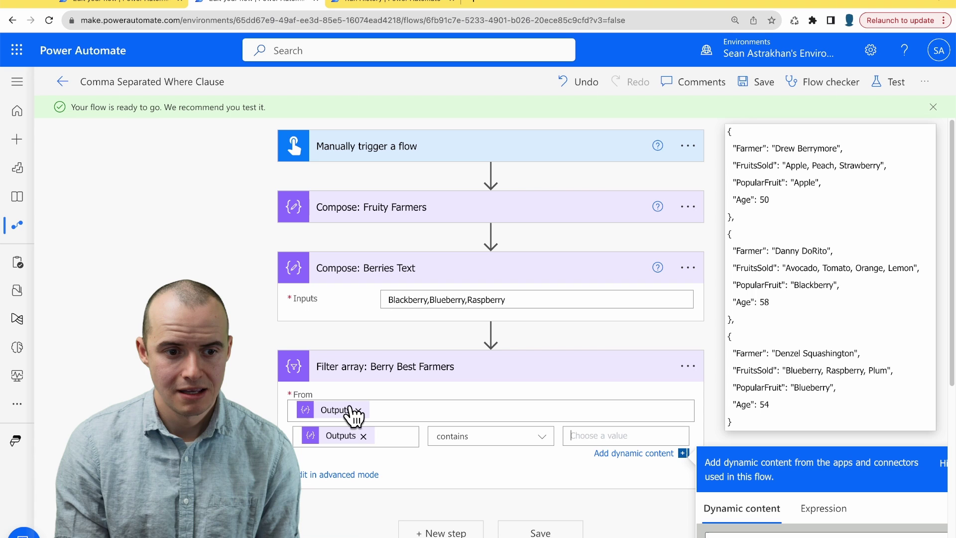
pyautogui.scroll(-1, 747, 464)
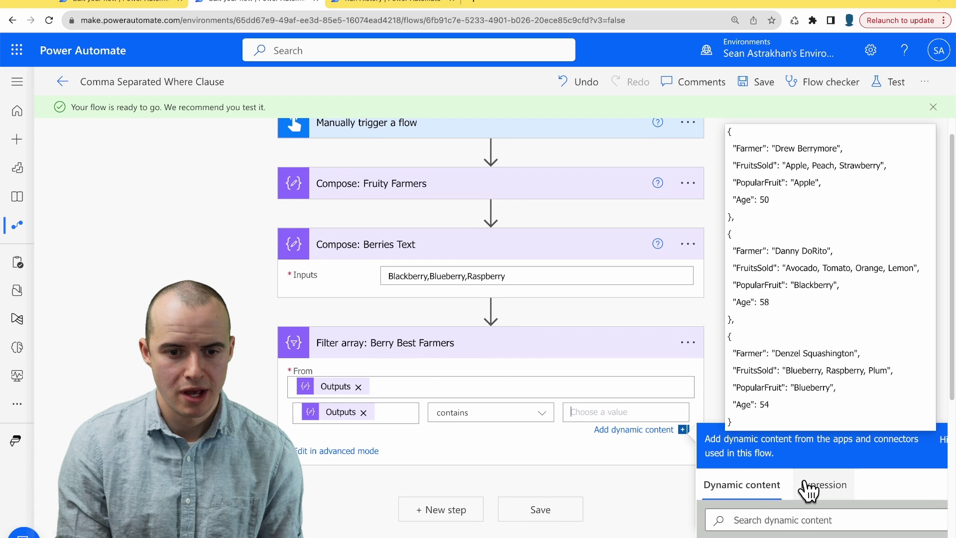
pyautogui.scroll(-1, 771, 507)
pyautogui.click(806, 444)
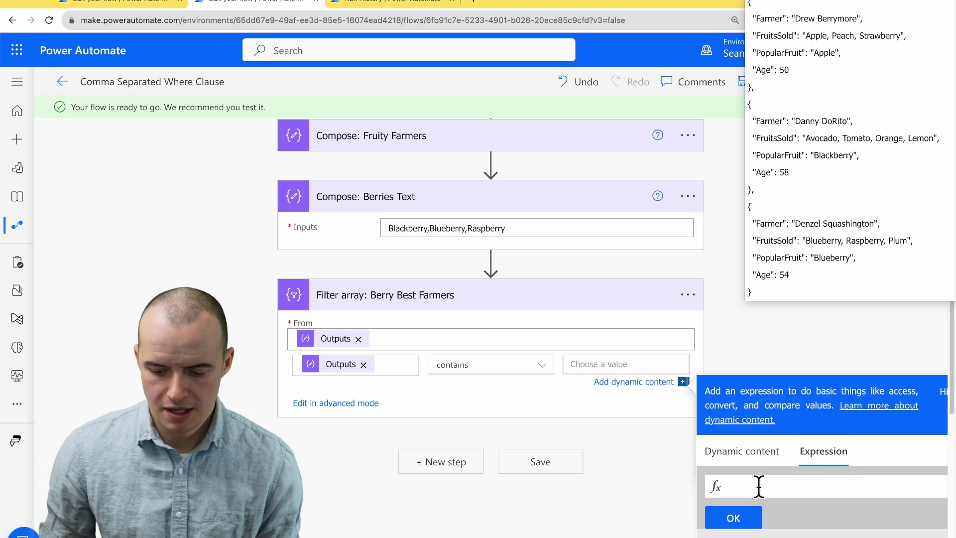
pyautogui.write("item()?['PopularFruit']")
pyautogui.click(727, 520)
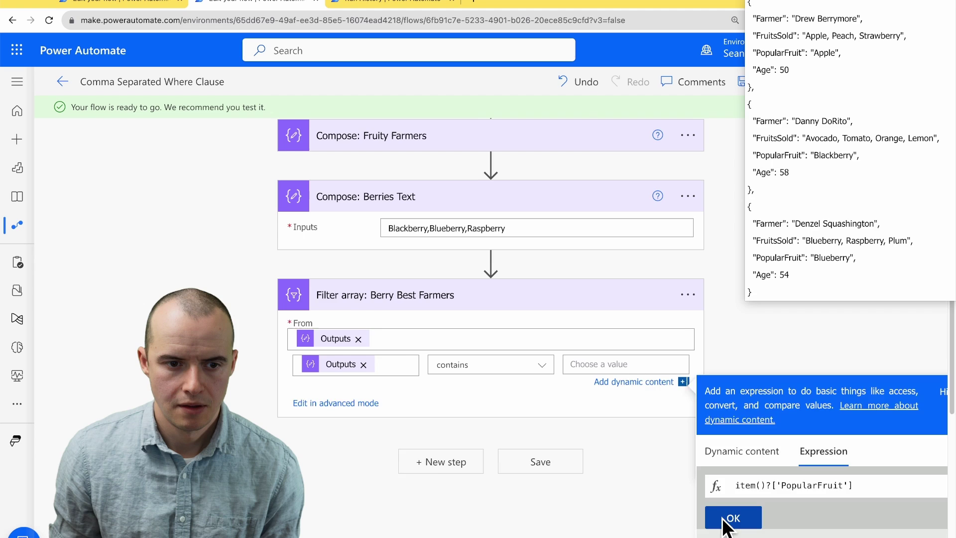
# Step: Review the successful run's Filter array output, now including a Blackberry farmer, and return to editing
pyautogui.click(398, 10)
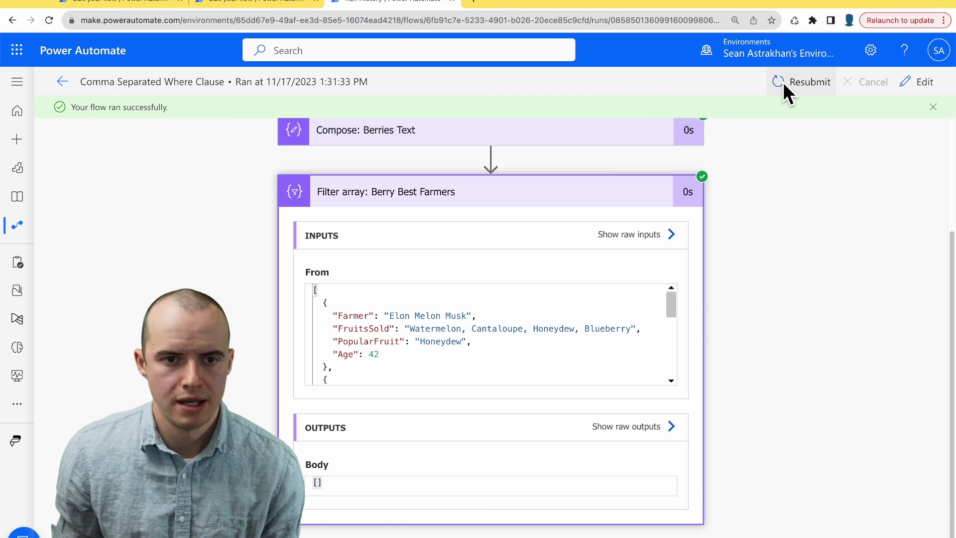
pyautogui.click(508, 333)
pyautogui.scroll(-5, 800, 329)
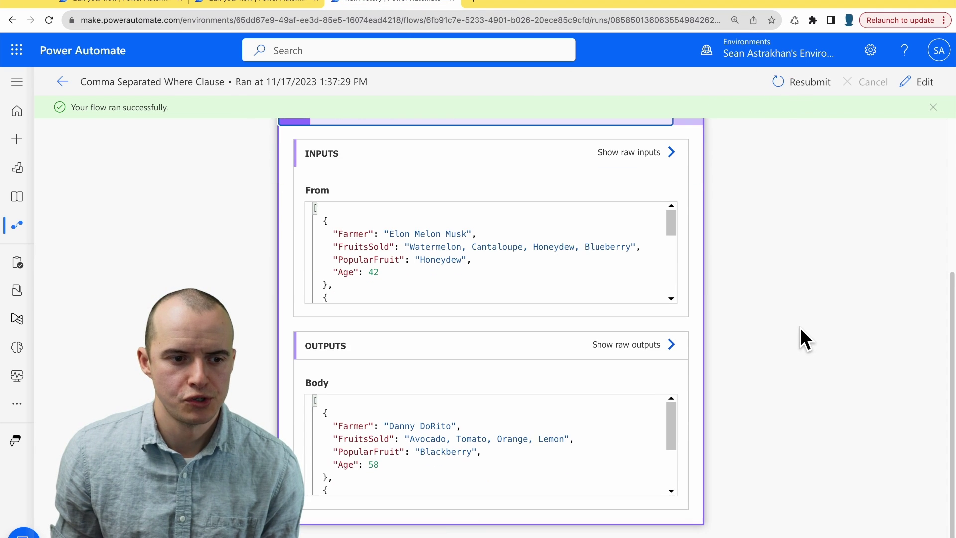
pyautogui.scroll(-5, 592, 428)
pyautogui.scroll(5, 559, 436)
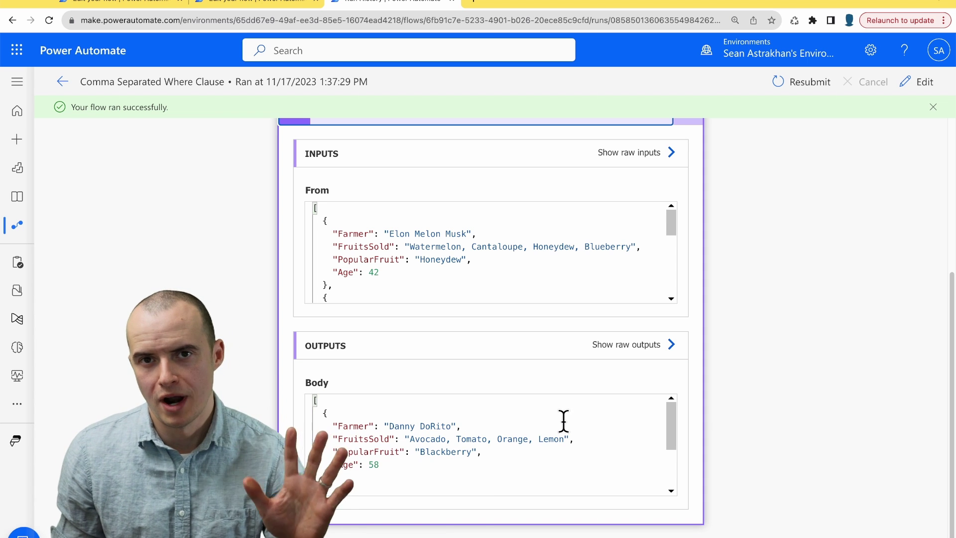
pyautogui.click(246, 5)
pyautogui.moveTo(770, 392); pyautogui.dragTo(758, 304)
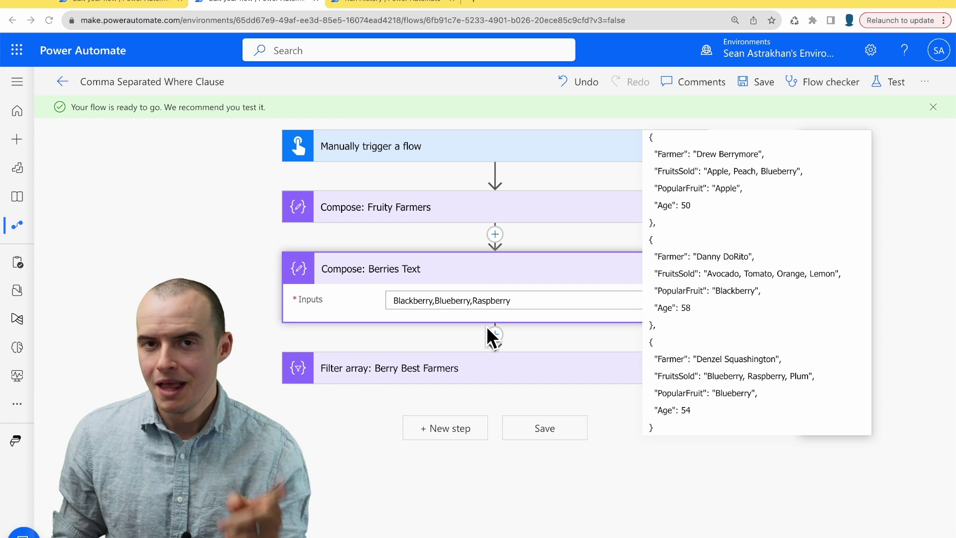
# Step: Insert a Compose action after Berries Text and rename it Compose: Berries Array
pyautogui.click(496, 335)
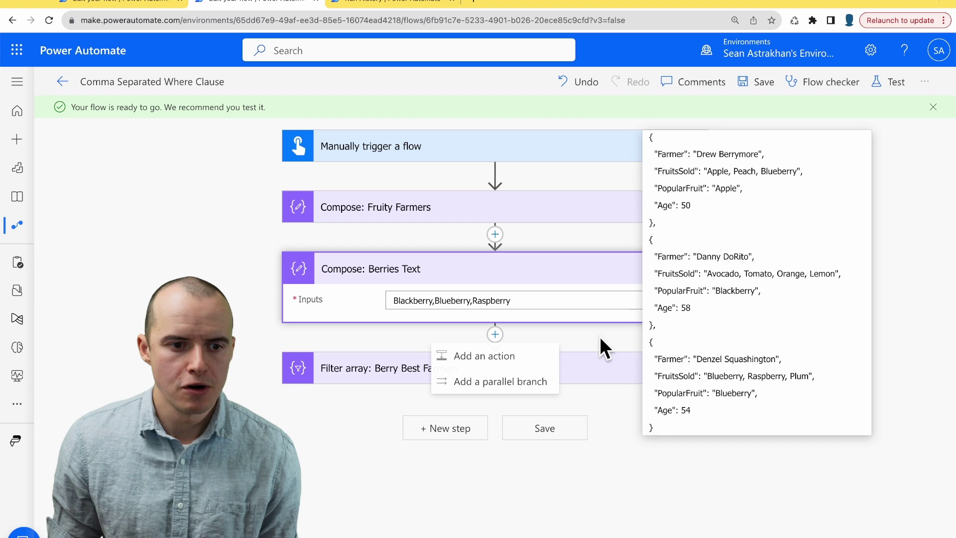
pyautogui.click(489, 357)
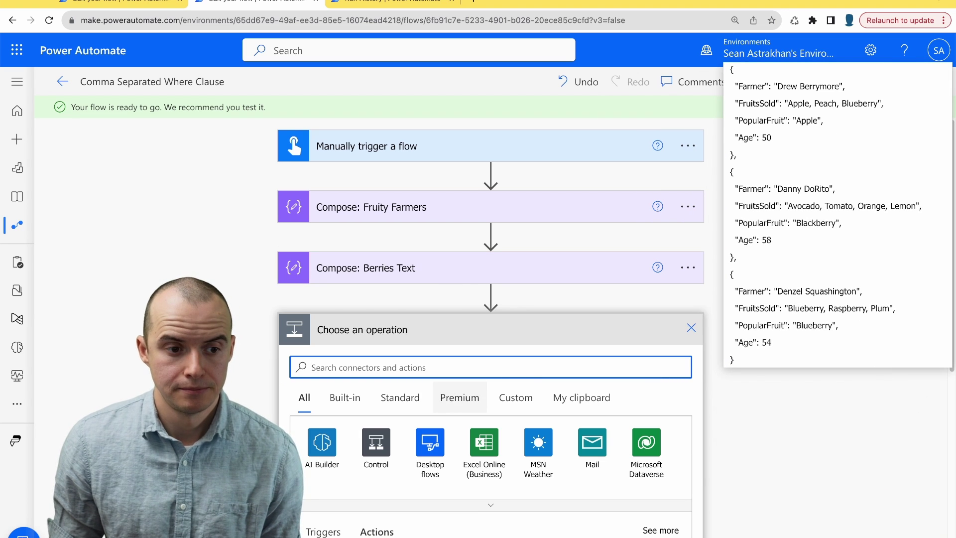
pyautogui.write('compose')
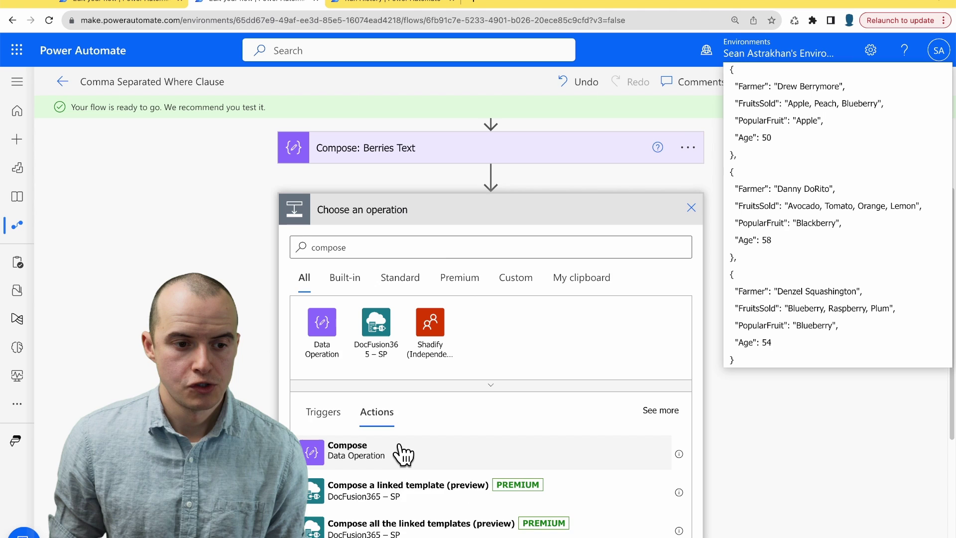
pyautogui.click(402, 451)
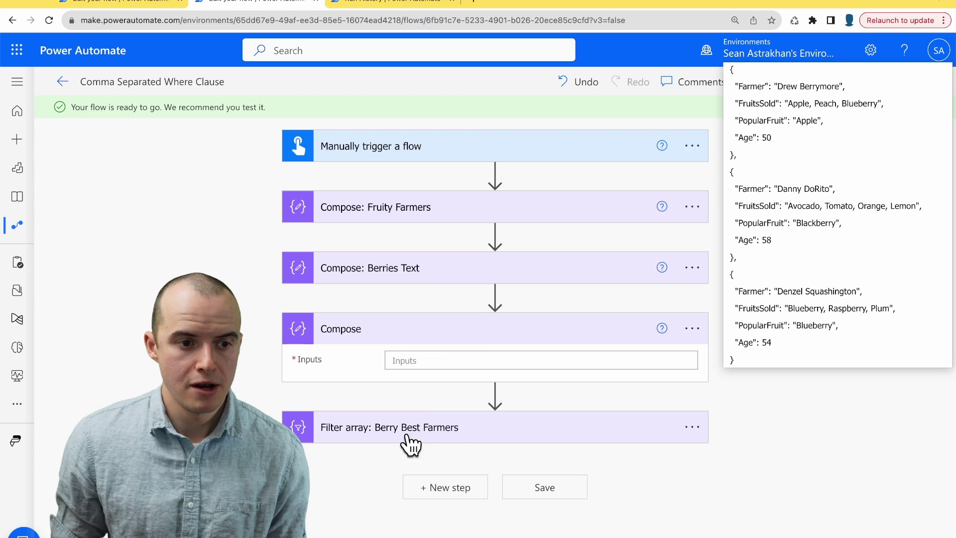
pyautogui.click(692, 330)
pyautogui.click(737, 376)
pyautogui.write(':  Berries Array')
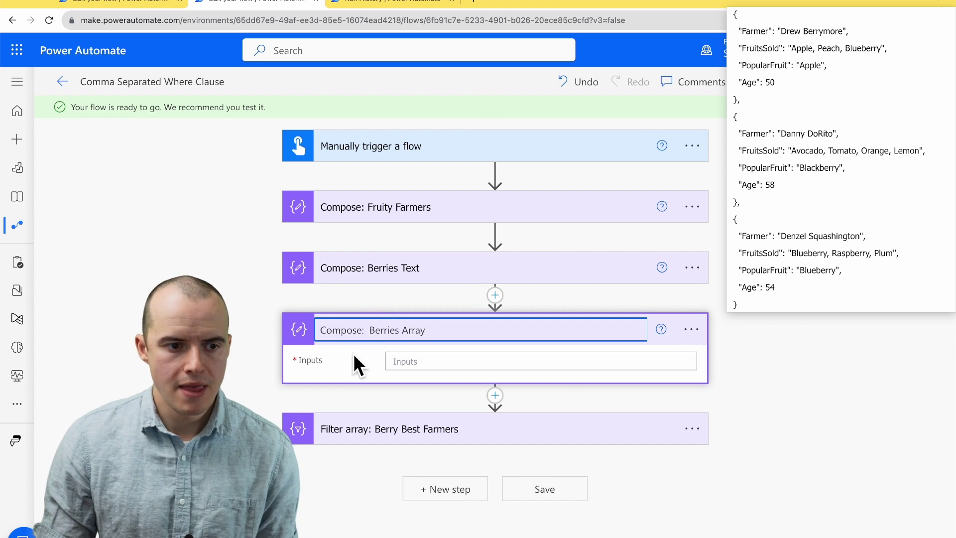
pyautogui.click(406, 357)
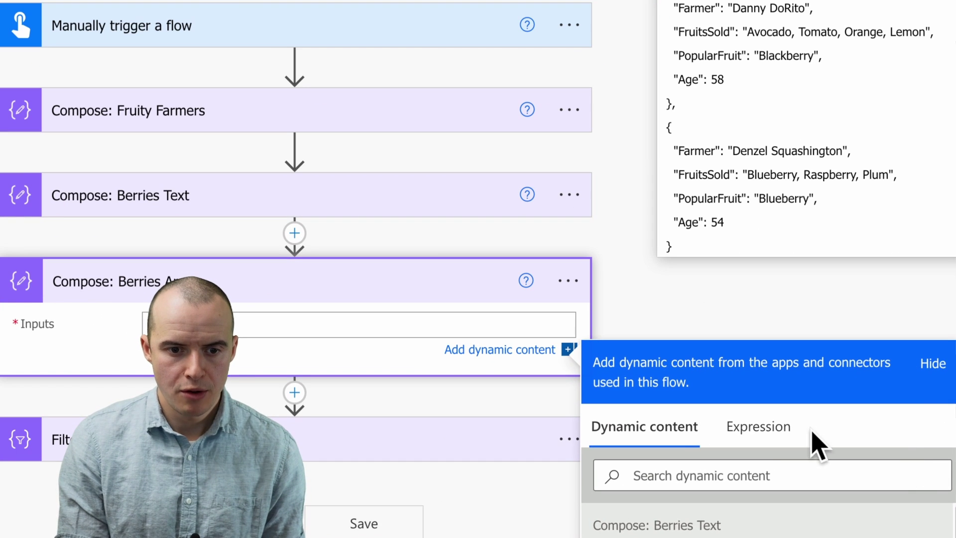
# Step: Set its Inputs to split(outputs('Compose:__Berries_Text'), ',')
pyautogui.click(757, 430)
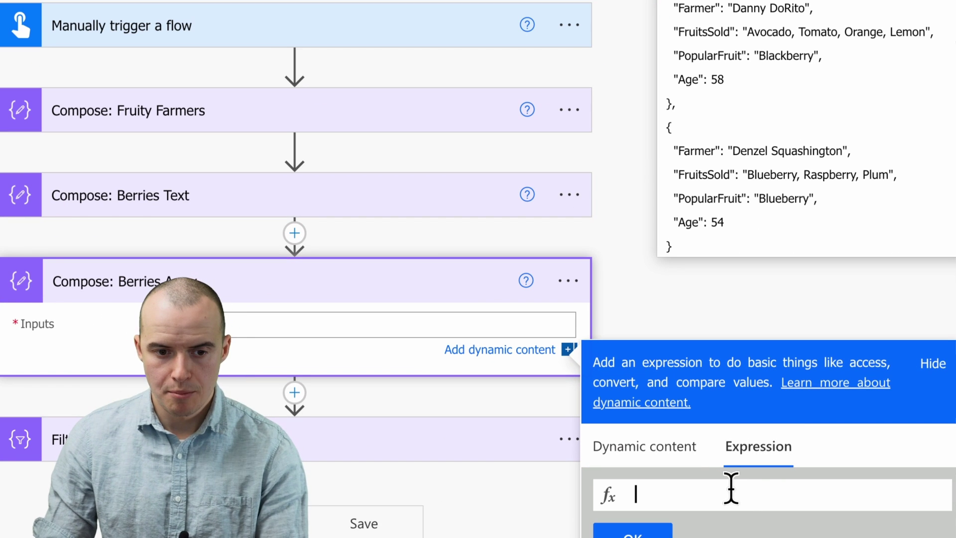
pyautogui.write('split(')
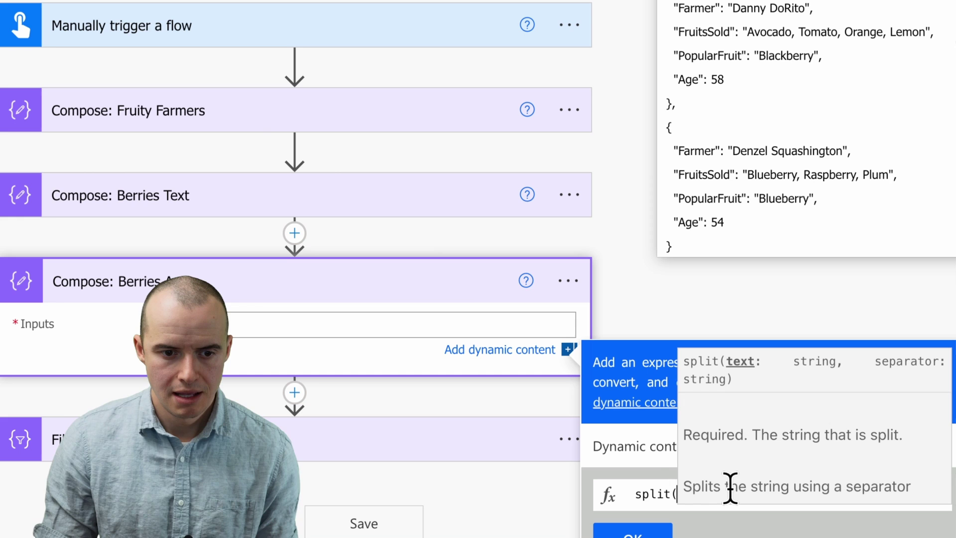
pyautogui.click(653, 468)
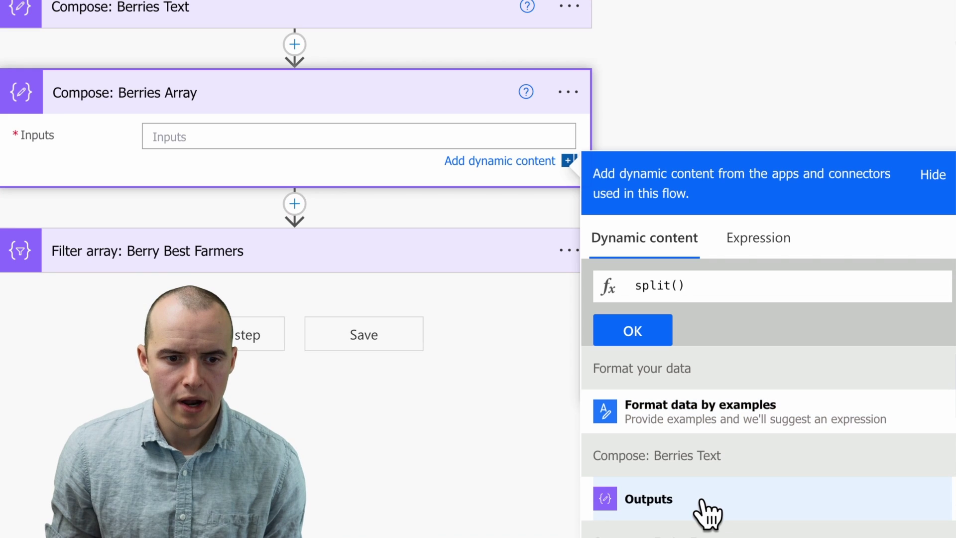
pyautogui.click(705, 512)
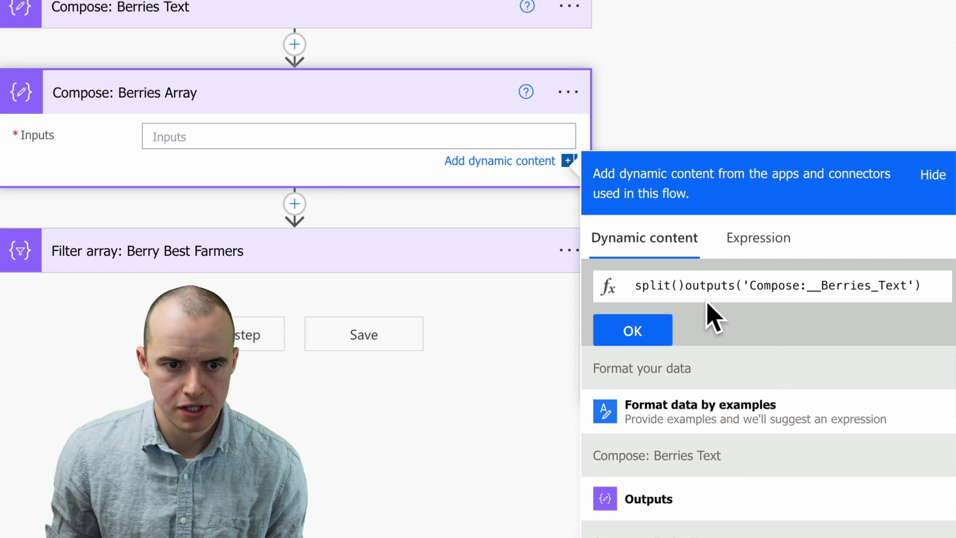
pyautogui.click(683, 285)
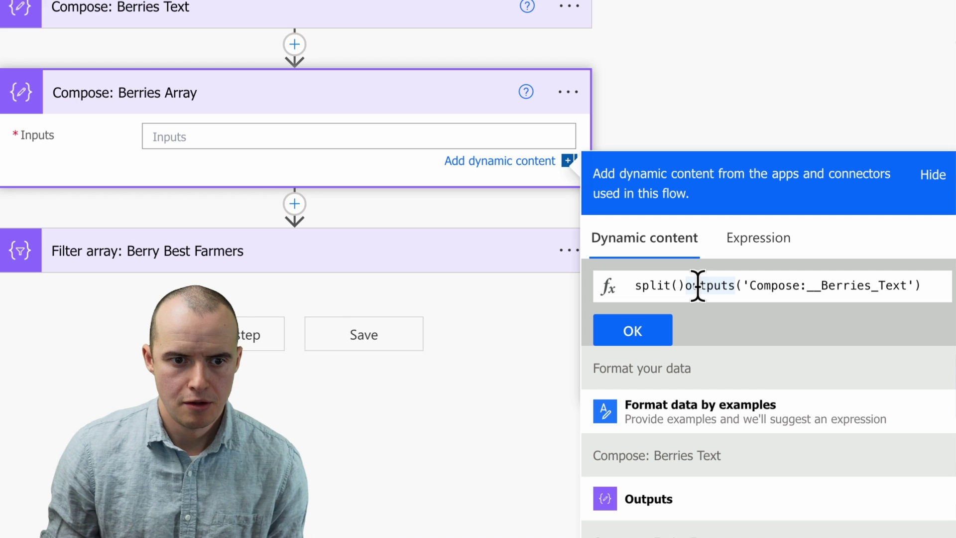
pyautogui.press('BackSpace')
pyautogui.click(932, 284)
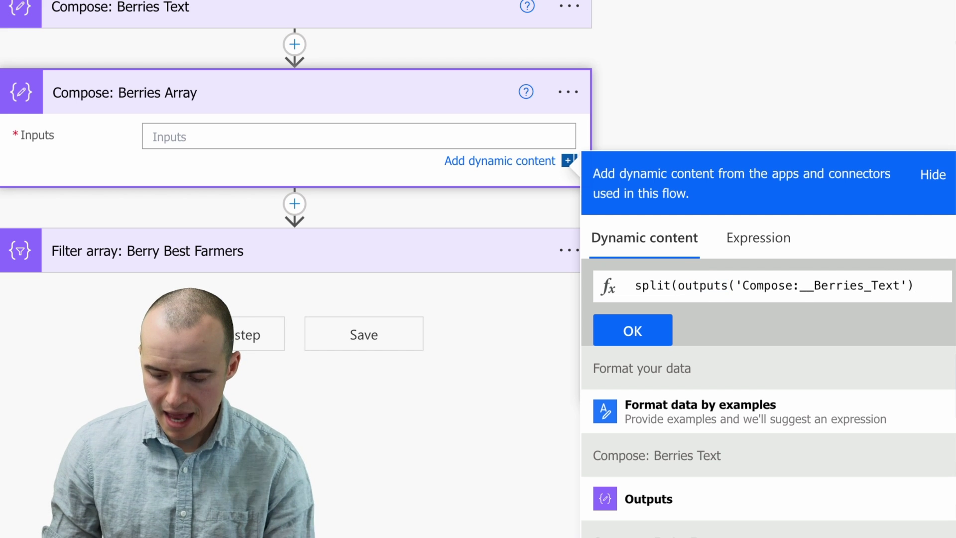
pyautogui.write(", ','")
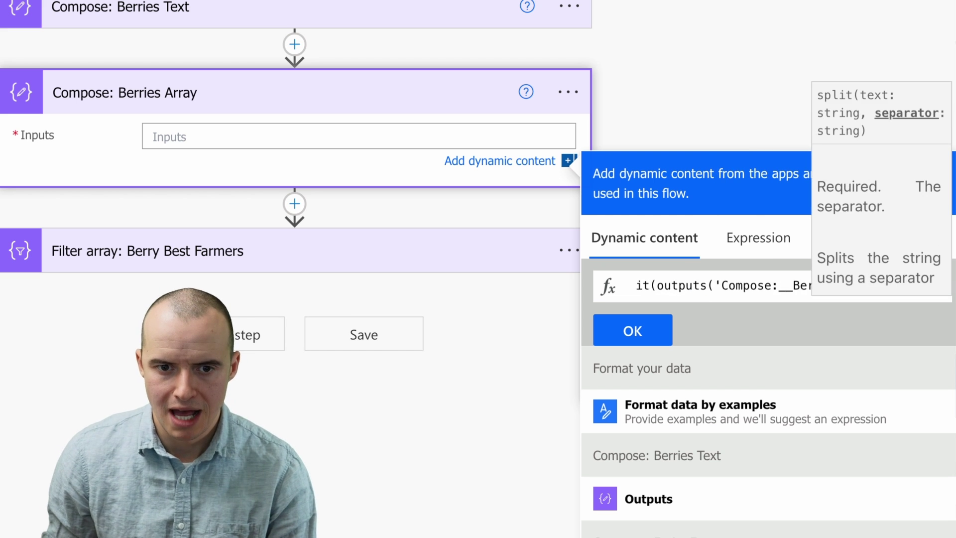
pyautogui.write("), ','")
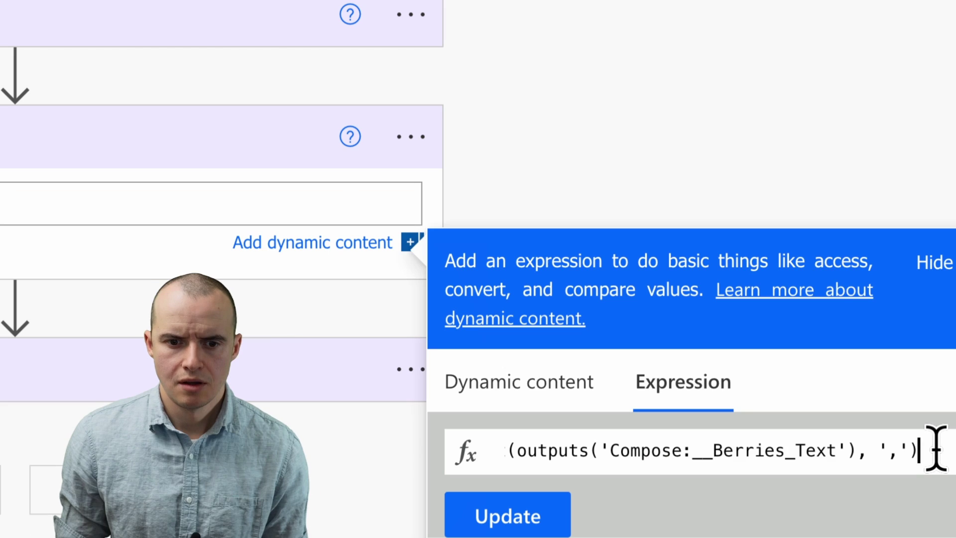
pyautogui.moveTo(936, 449); pyautogui.dragTo(454, 455)
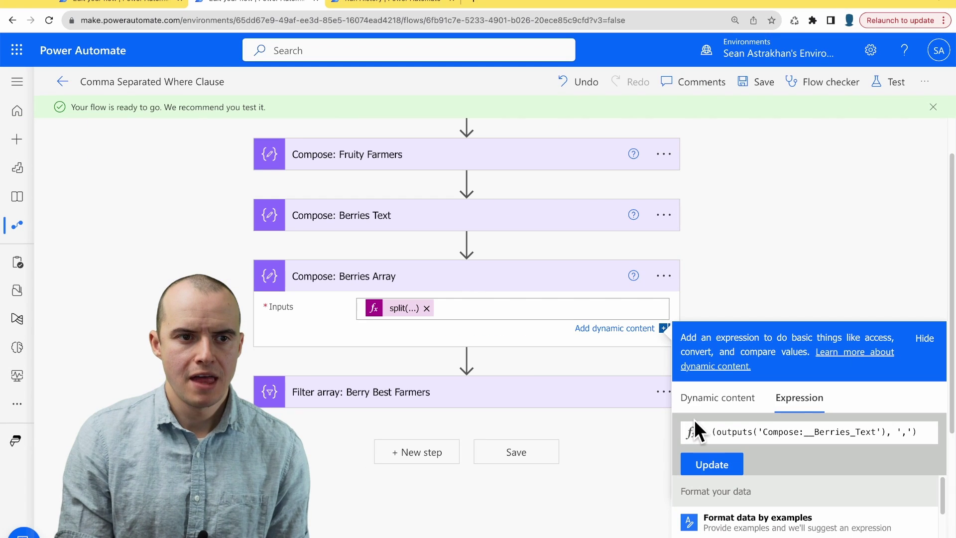
# Step: Check the new run's Berries Array output list, then return to the editor
pyautogui.click(411, 2)
pyautogui.click(384, 340)
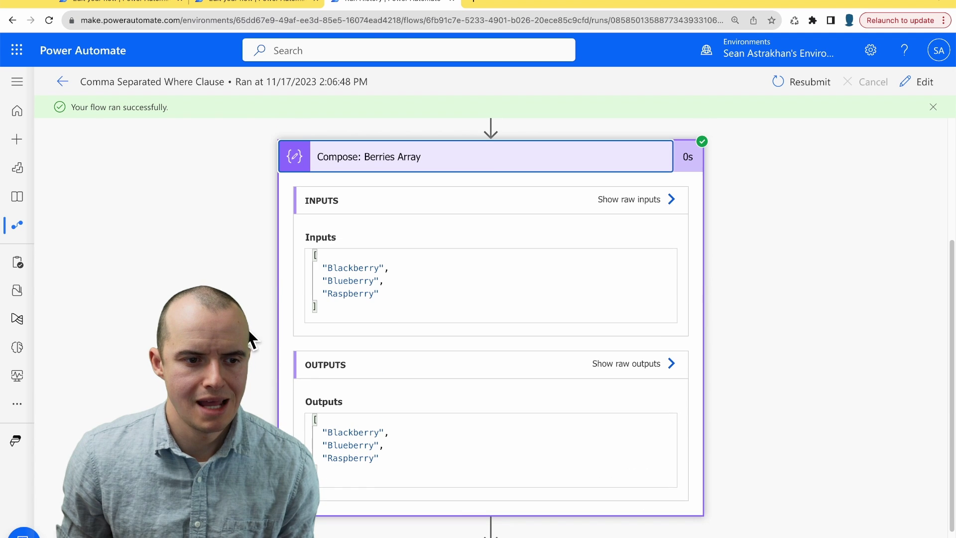
pyautogui.moveTo(373, 314); pyautogui.dragTo(299, 246)
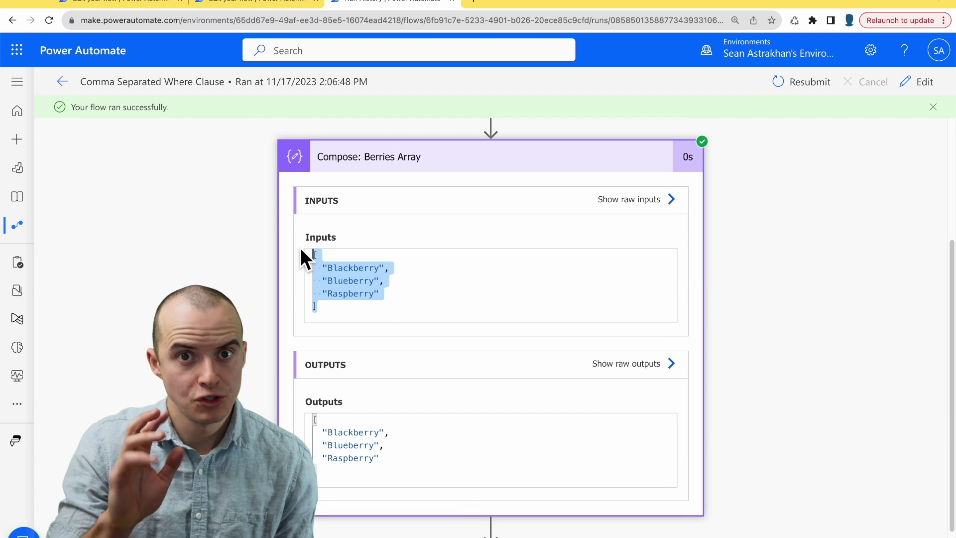
pyautogui.click(244, 2)
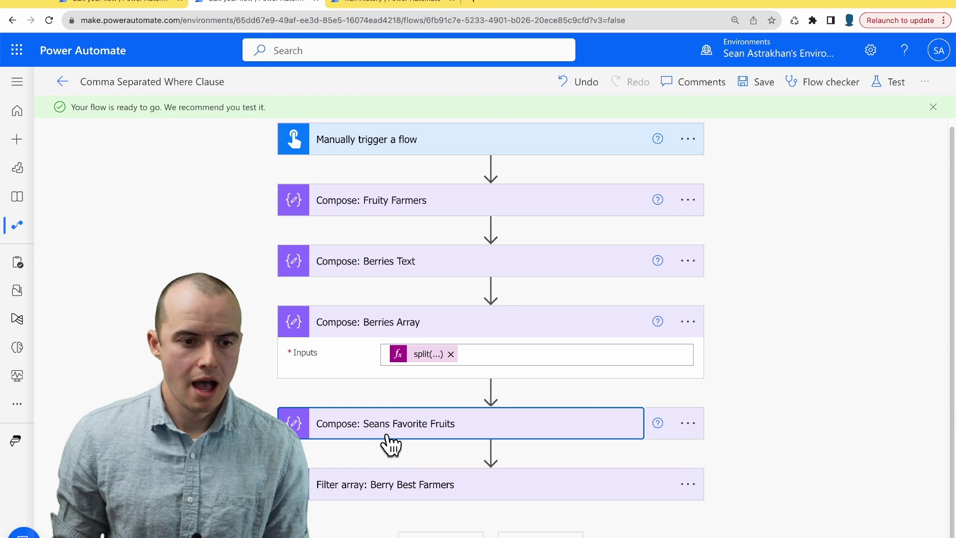
# Step: Review the Seans Favorite Fruits list of Pineapple, Avocado and Blackberry
pyautogui.click(391, 442)
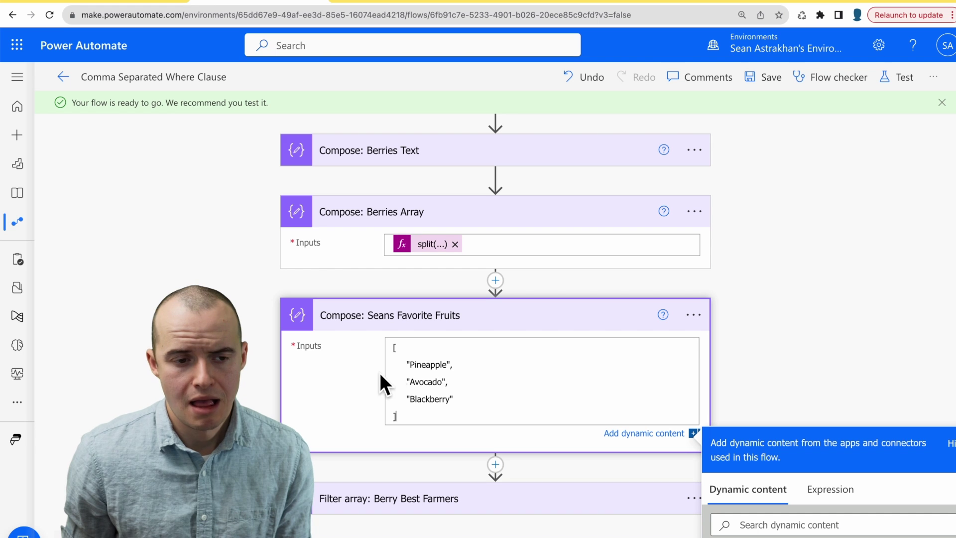
pyautogui.doubleClick(417, 498)
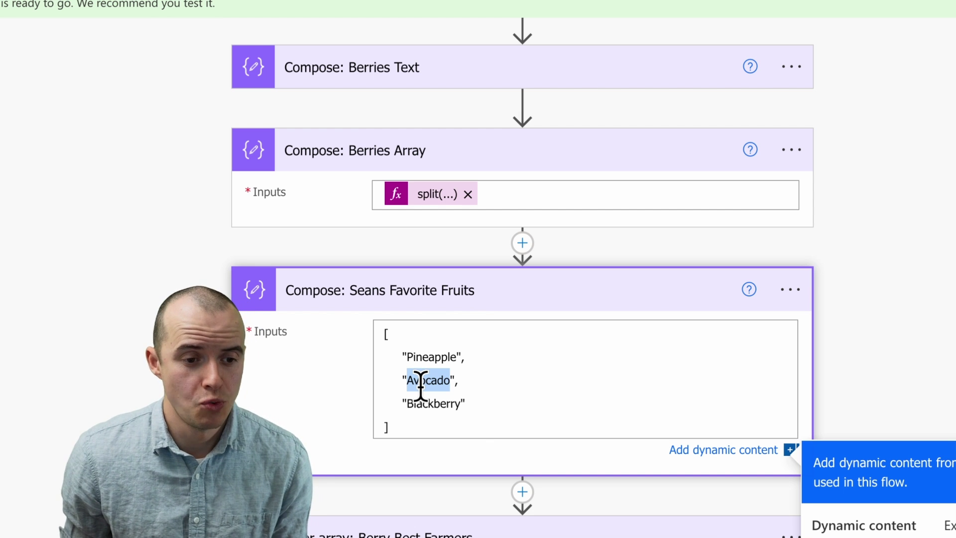
pyautogui.click(386, 427)
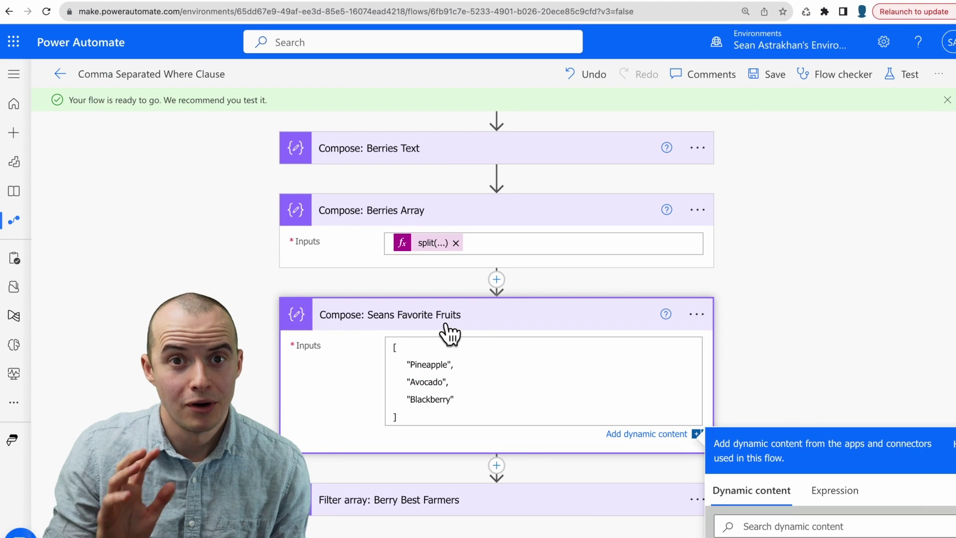
# Step: Insert a new action below Seans Favorite Fruits, ahead of the filter
pyautogui.click(488, 464)
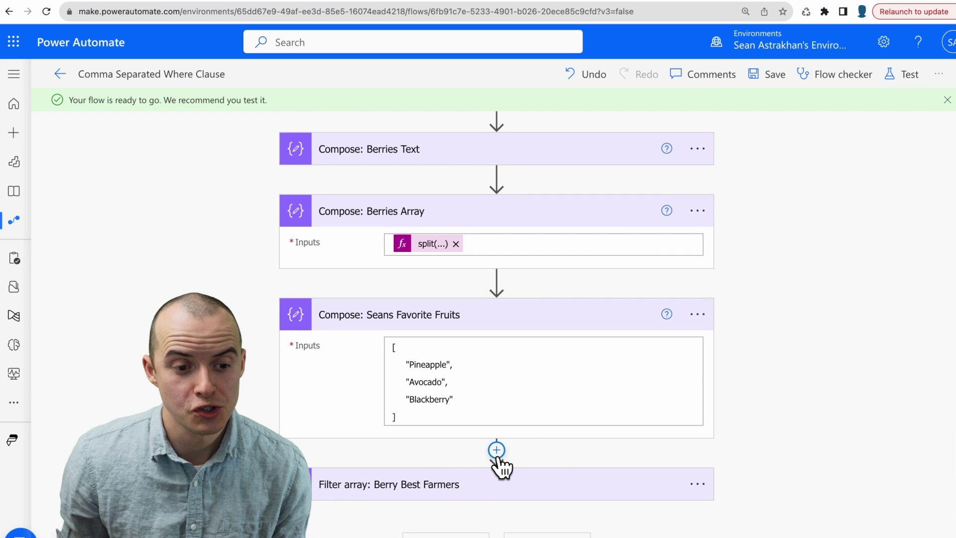
pyautogui.click(497, 452)
pyautogui.click(496, 472)
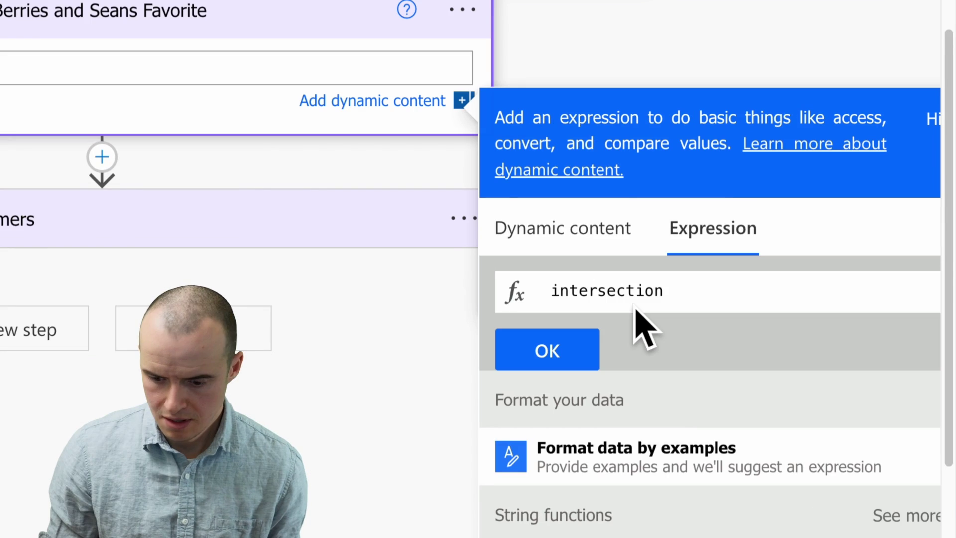
# Step: Enter intersection(outputs('Compose:__Seans_Favorite_Fruits'), outputs('Compose:__Berries_Array')) as the expression
pyautogui.write('(')
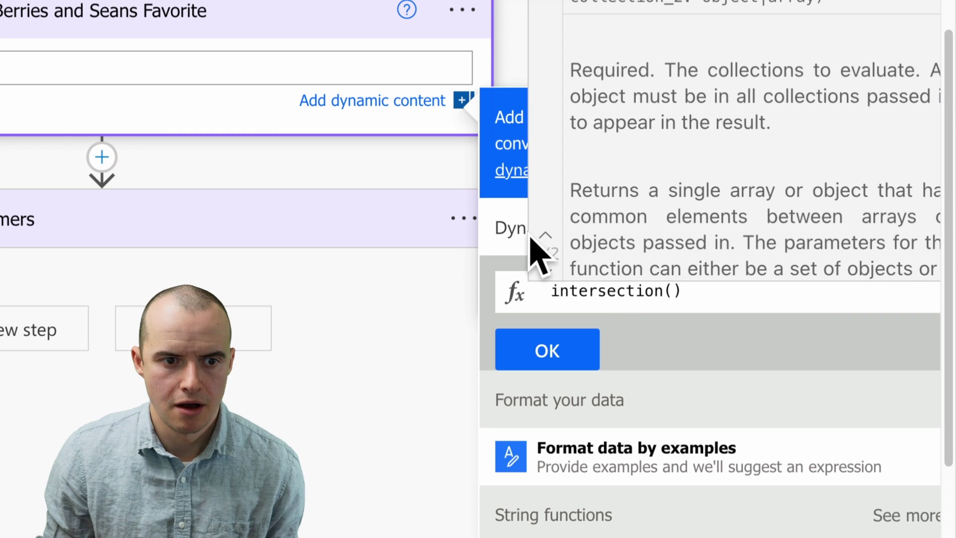
pyautogui.click(529, 239)
pyautogui.click(604, 455)
pyautogui.click(640, 296)
pyautogui.press('BackSpace')
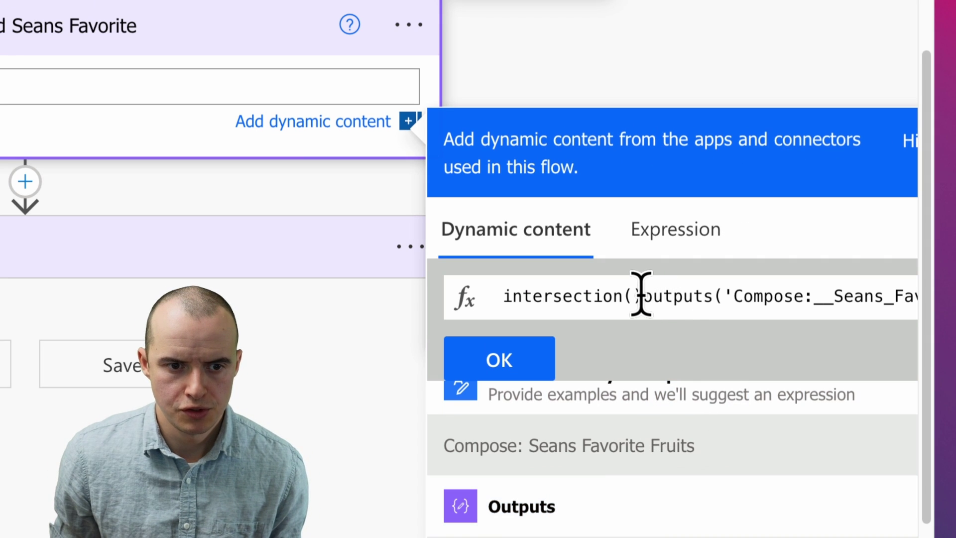
pyautogui.press('End')
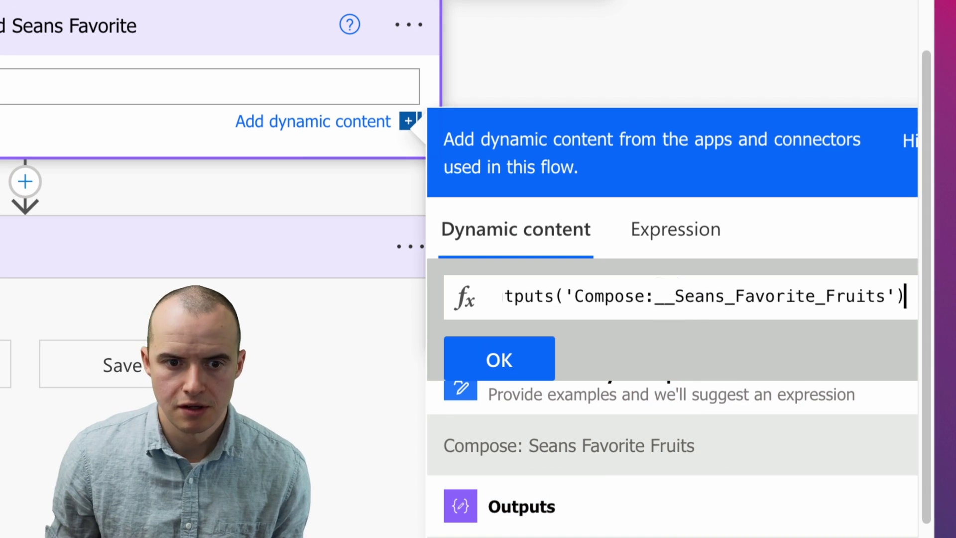
pyautogui.write(',')
pyautogui.scroll(-3, 595, 428)
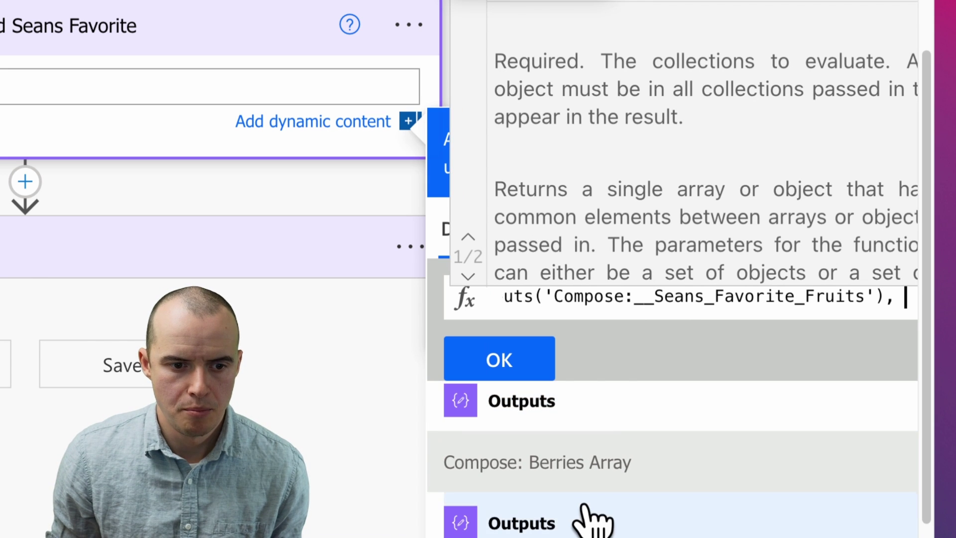
pyautogui.click(595, 518)
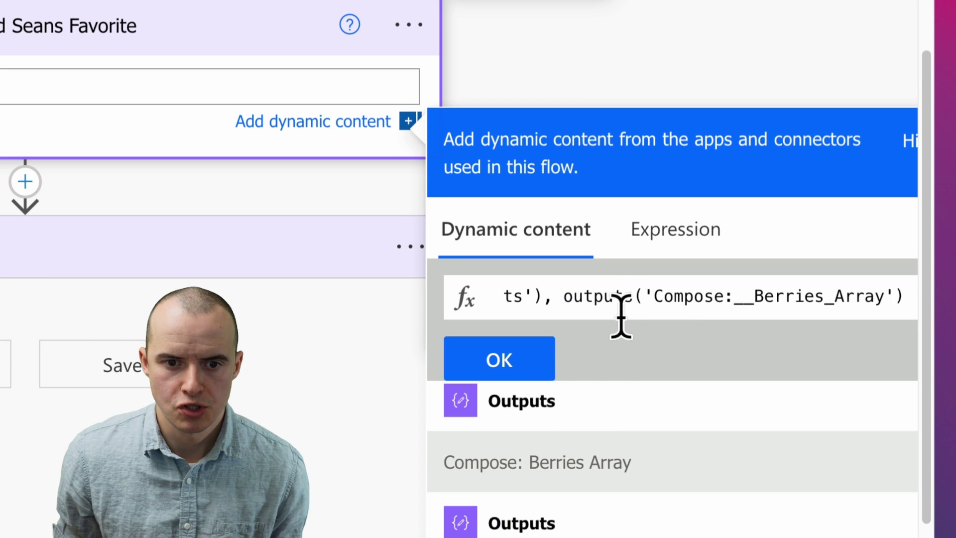
pyautogui.write(')')
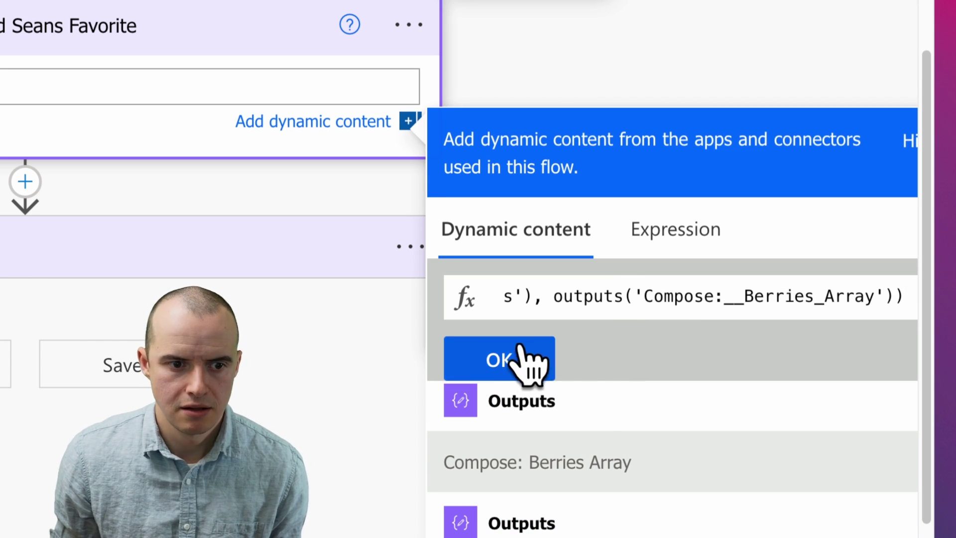
pyautogui.click(504, 358)
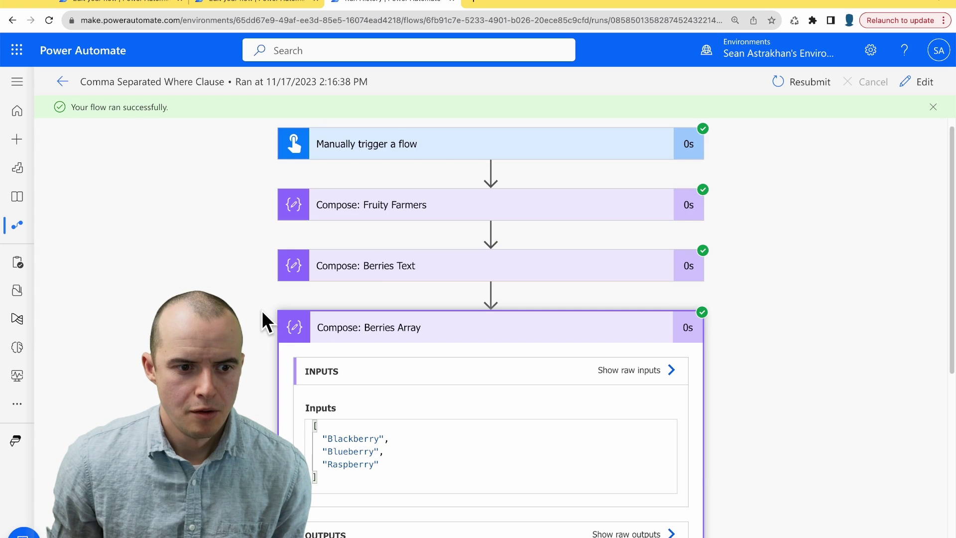
# Step: Expand the Seans Favorite Fruits and Intersection run details to confirm the intersection is only Blackberry
pyautogui.scroll(-5, 262, 319)
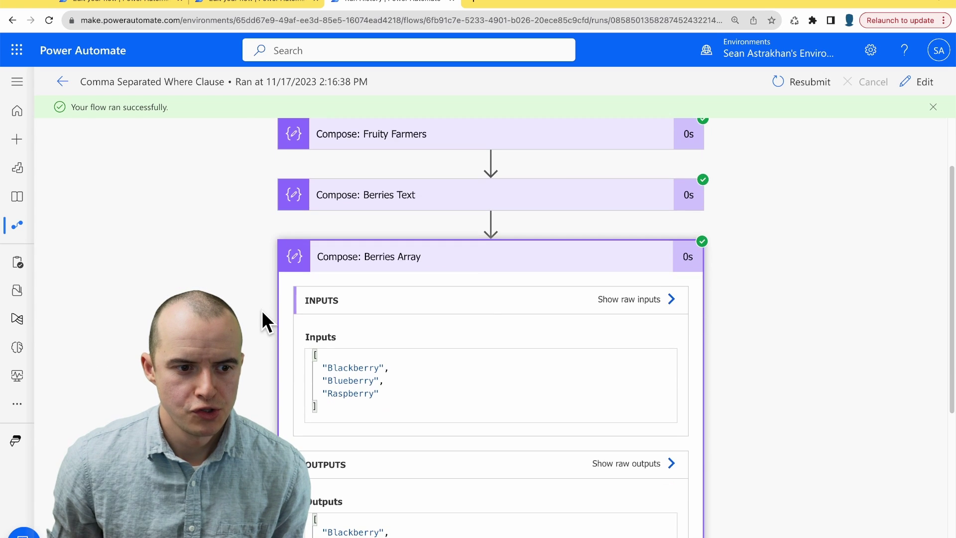
pyautogui.click(379, 391)
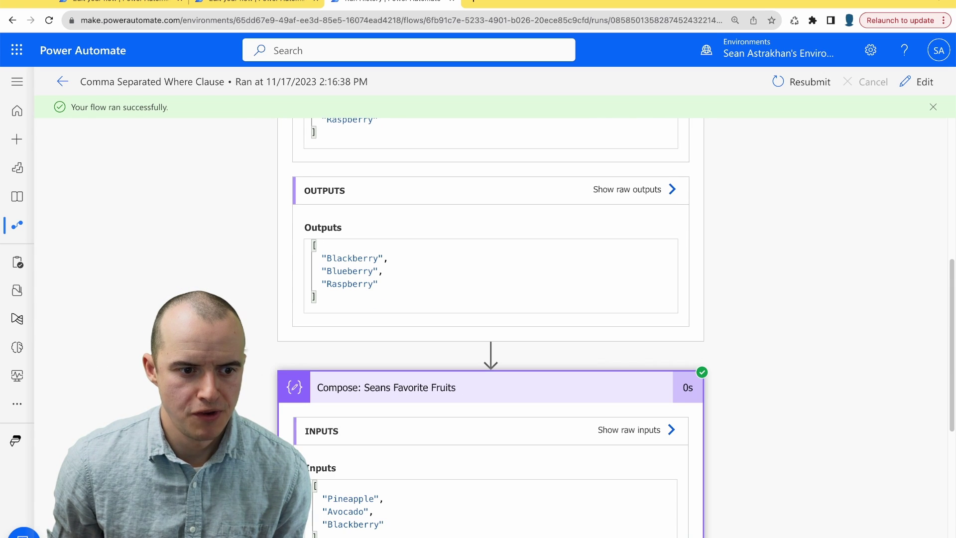
pyautogui.scroll(-6, 244, 354)
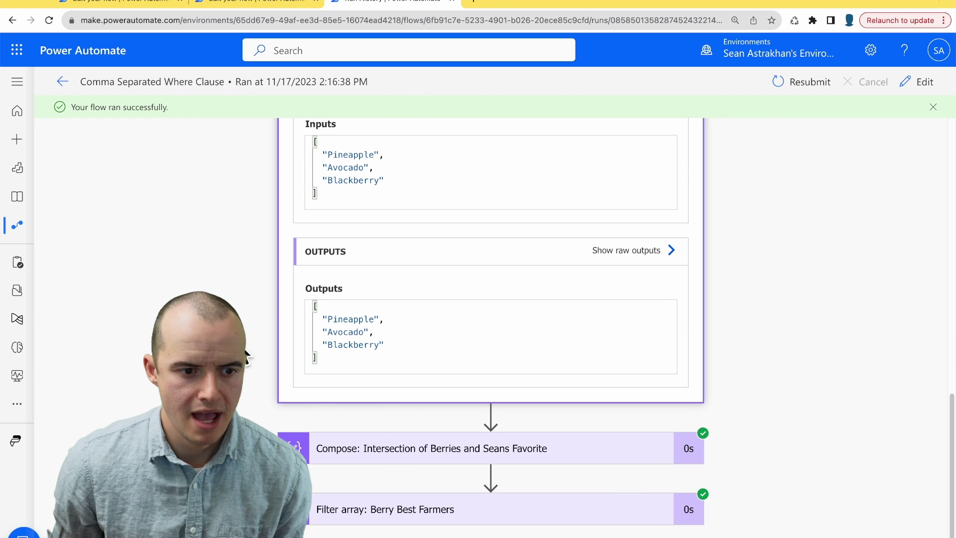
pyautogui.click(351, 448)
pyautogui.scroll(-2, 357, 455)
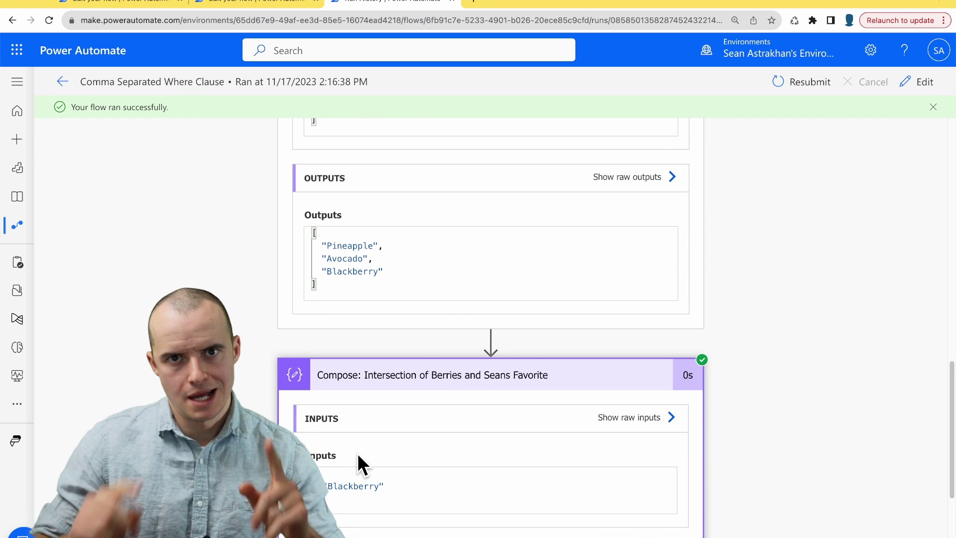
# Step: Return to the flow editor and expand the Berry Best Farmers filter step
pyautogui.click(253, 4)
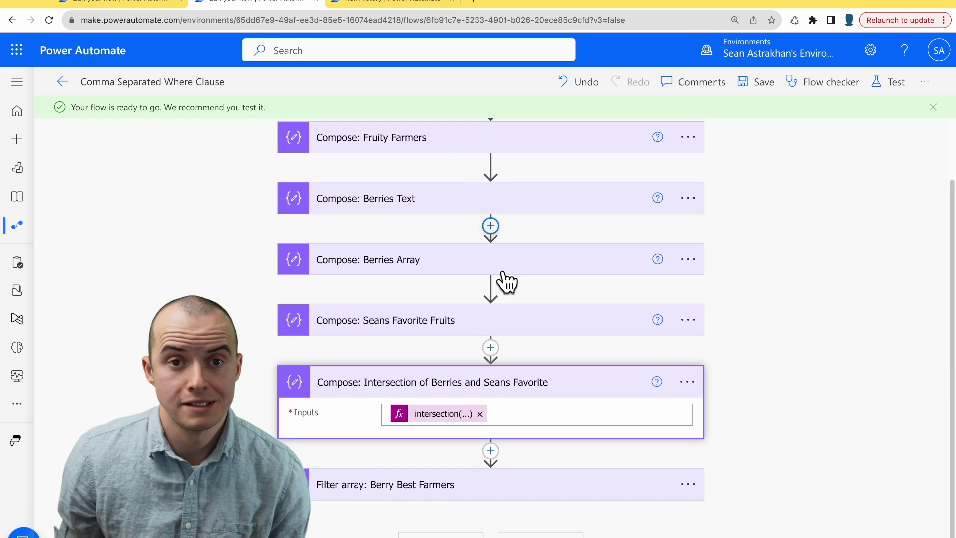
pyautogui.click(457, 485)
pyautogui.scroll(-3, 525, 346)
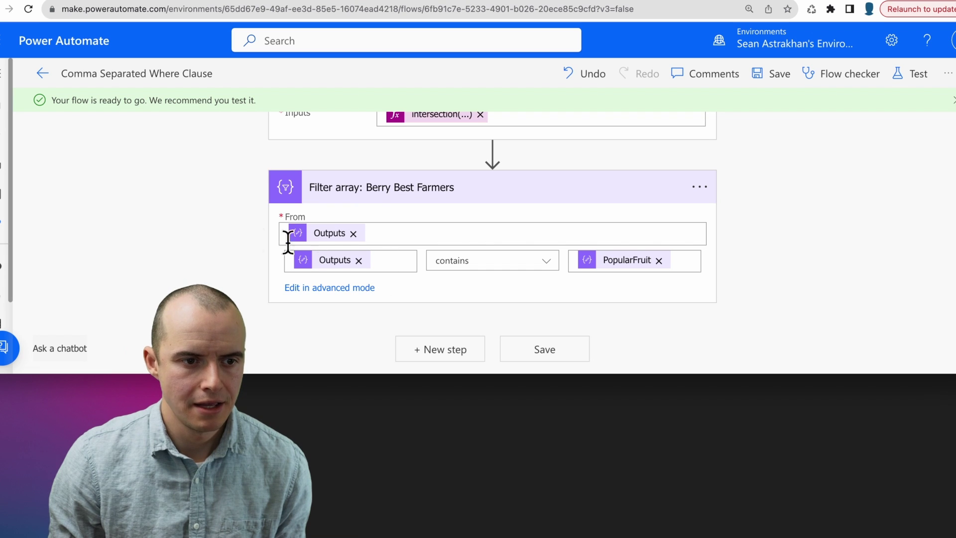
# Step: Copy the Berries Text output and PopularFruit references into the VS Code scratch file
pyautogui.click(289, 254)
pyautogui.click(355, 423)
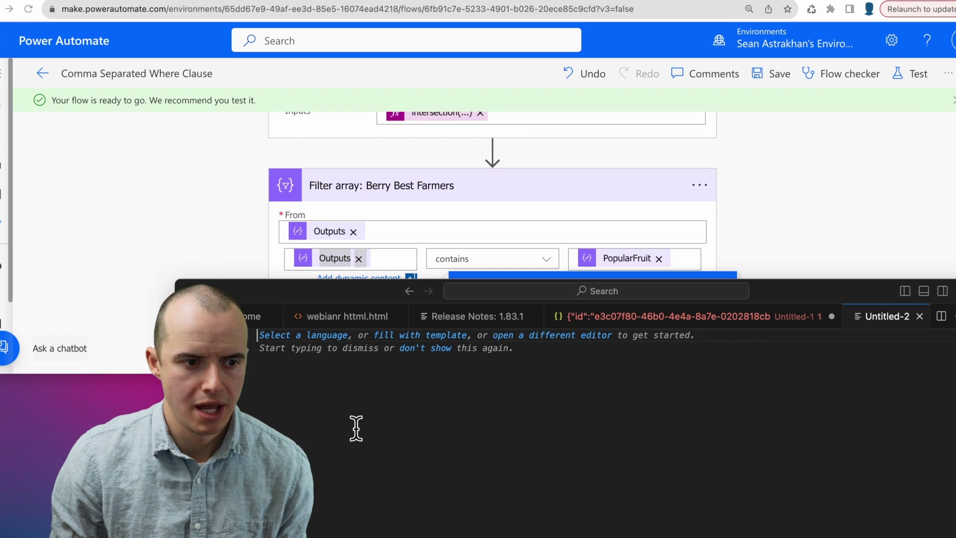
pyautogui.write("@outputs('Compose:__Berries_Text')")
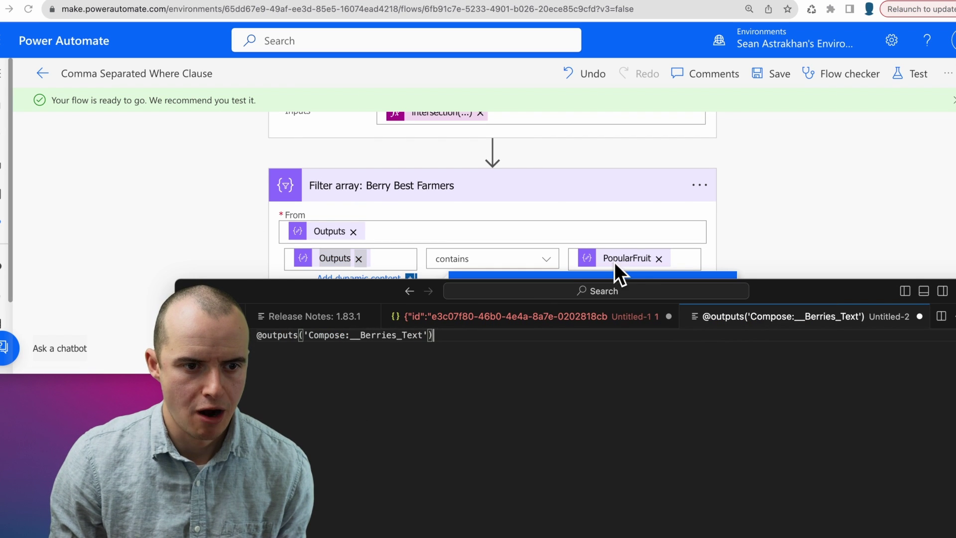
pyautogui.click(686, 256)
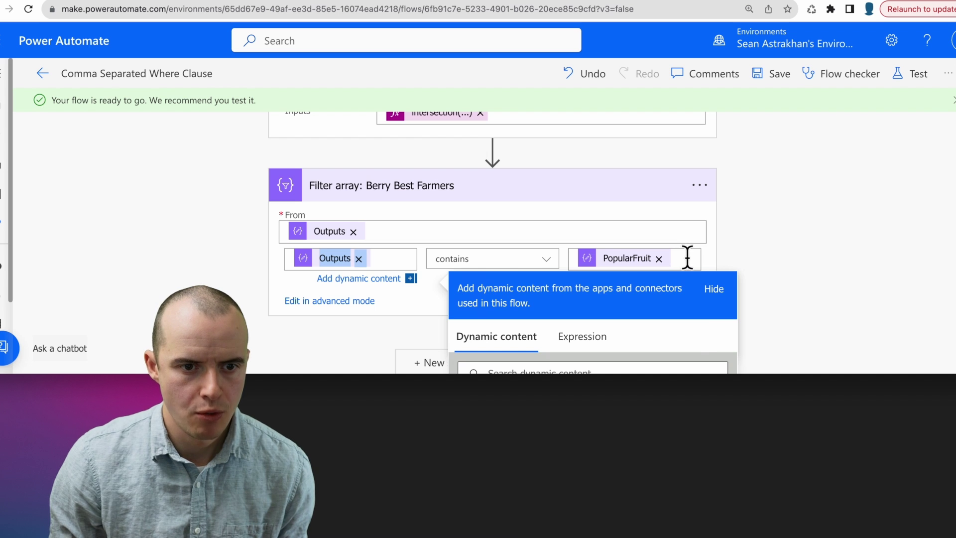
pyautogui.click(687, 257)
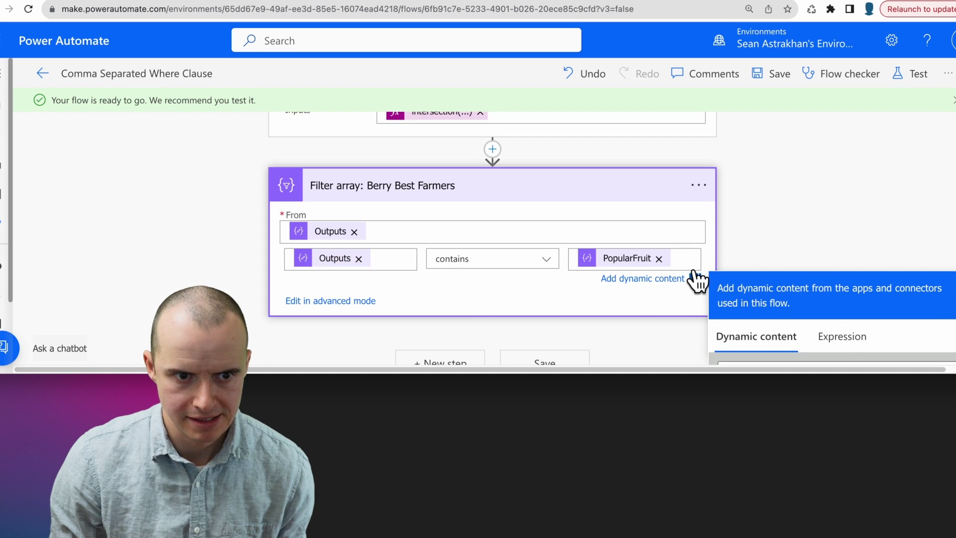
pyautogui.moveTo(689, 255); pyautogui.dragTo(531, 242)
pyautogui.press('super+c')
pyautogui.press('super+Tab')
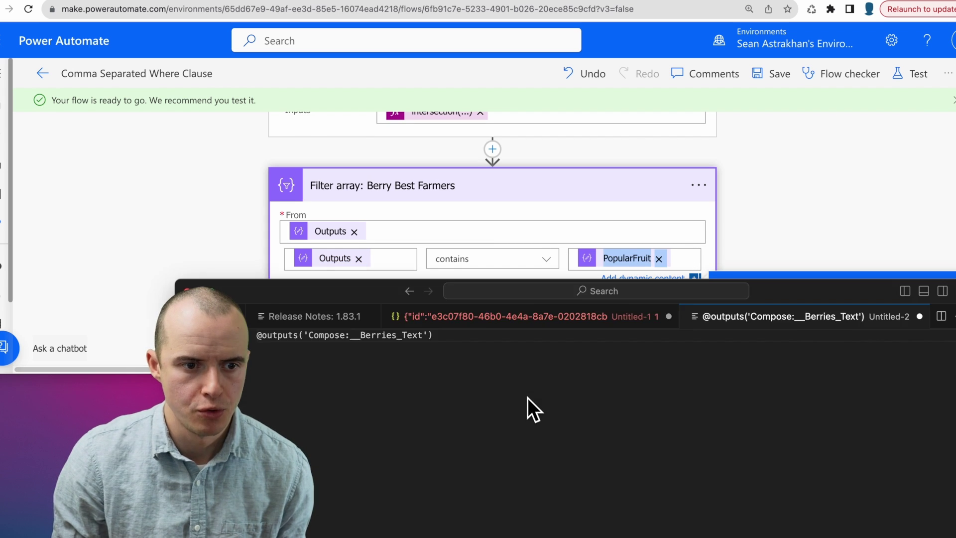
pyautogui.press('Return')
pyautogui.press('Return')
pyautogui.press('super+v')
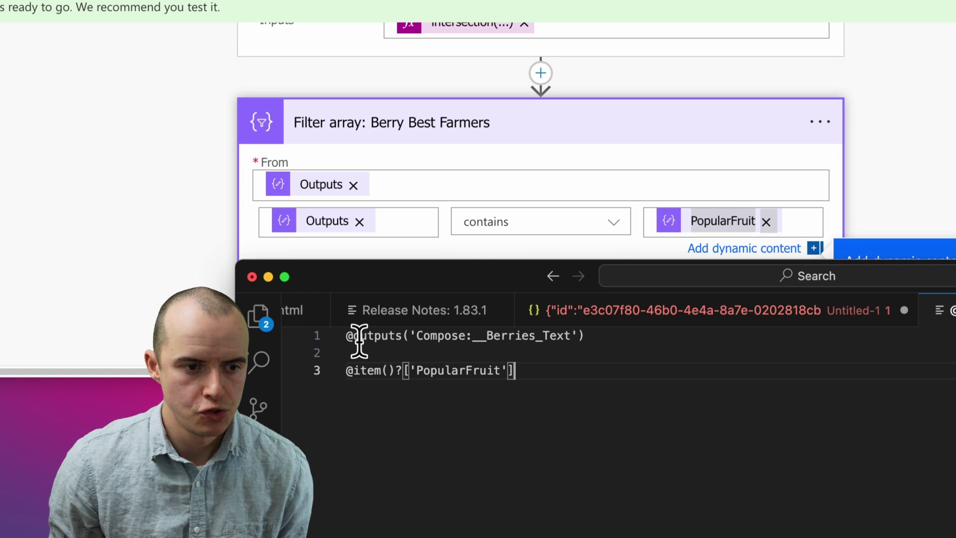
# Step: Combine them as intersection(outputs('Compose:__Berries_Text'), item()?['PopularFruit']) on line 1
pyautogui.click(356, 339)
pyautogui.press('BackSpace')
pyautogui.write('inters')
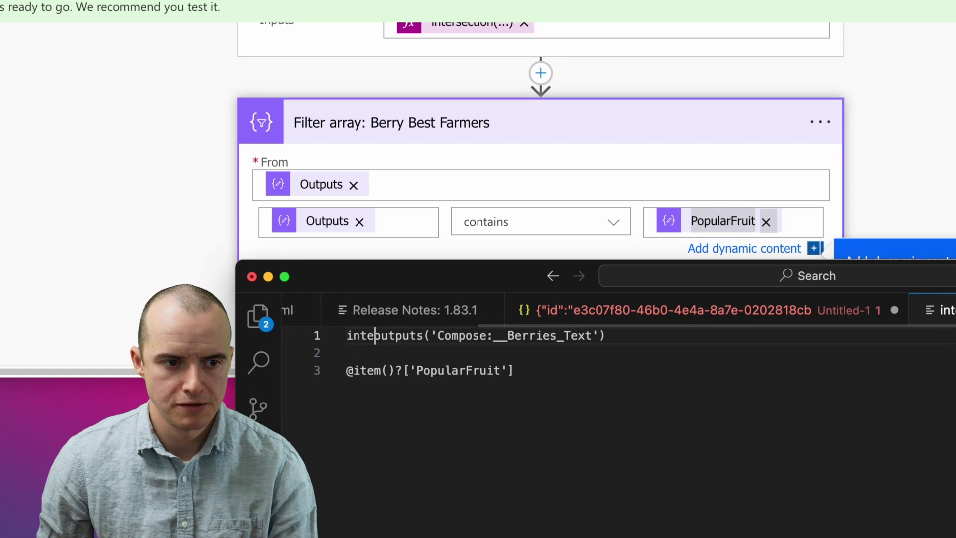
pyautogui.write('ection')
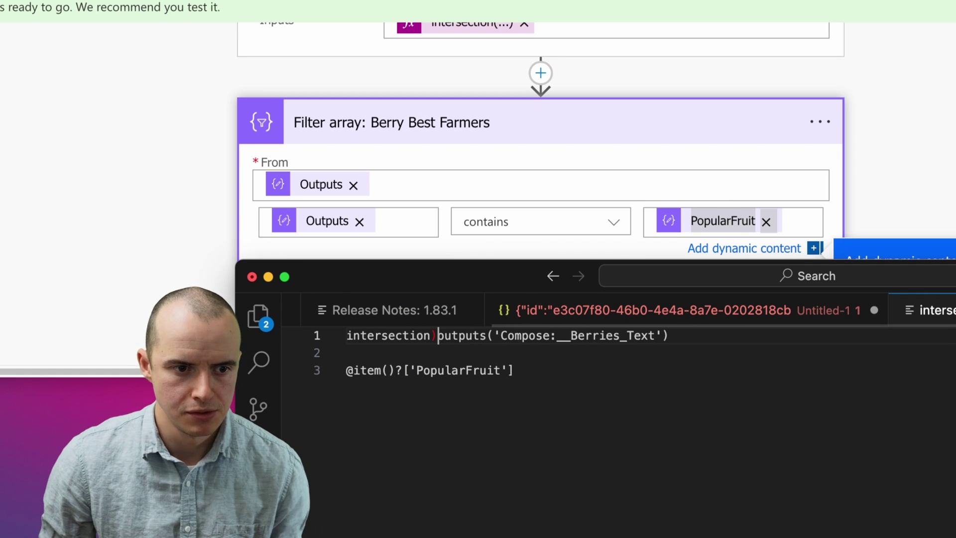
pyautogui.write('(')
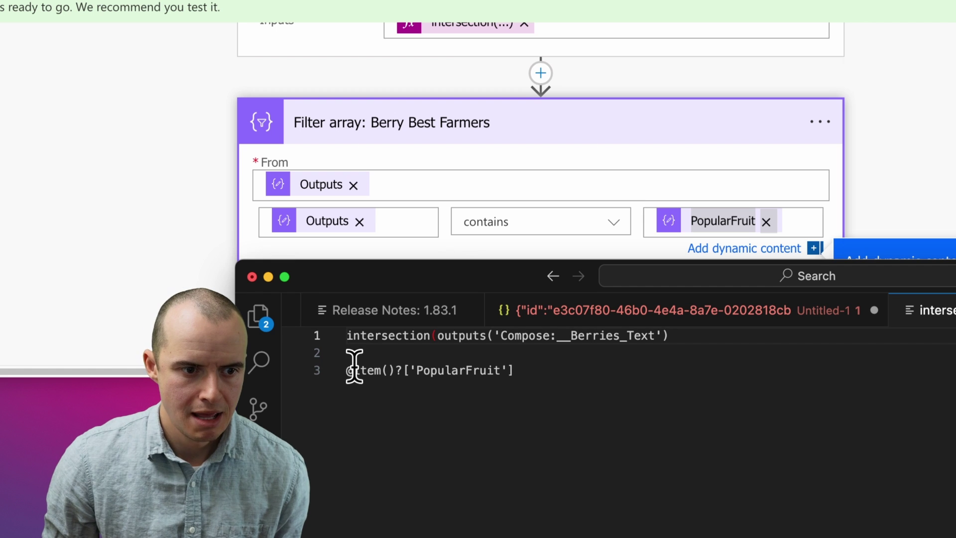
pyautogui.press('BackSpace')
pyautogui.press('BackSpace')
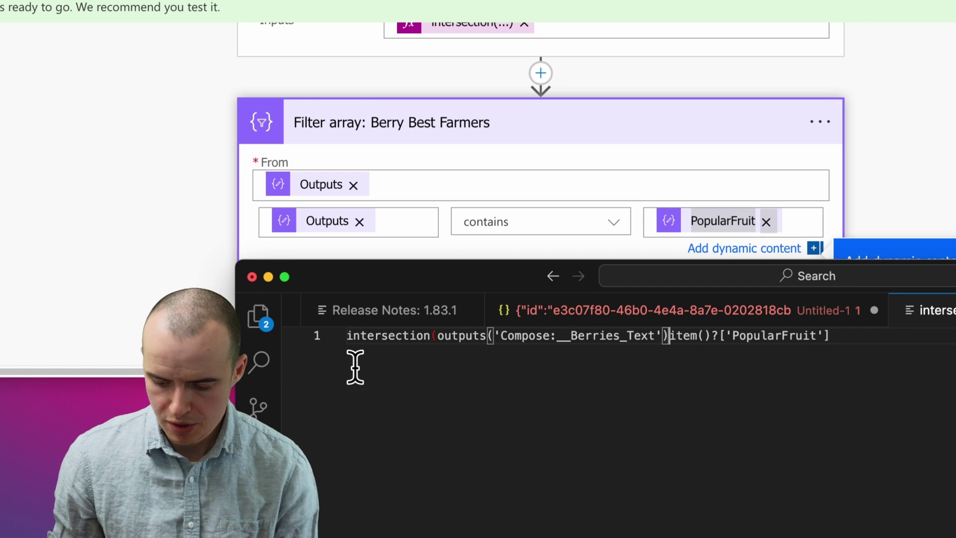
pyautogui.write(',')
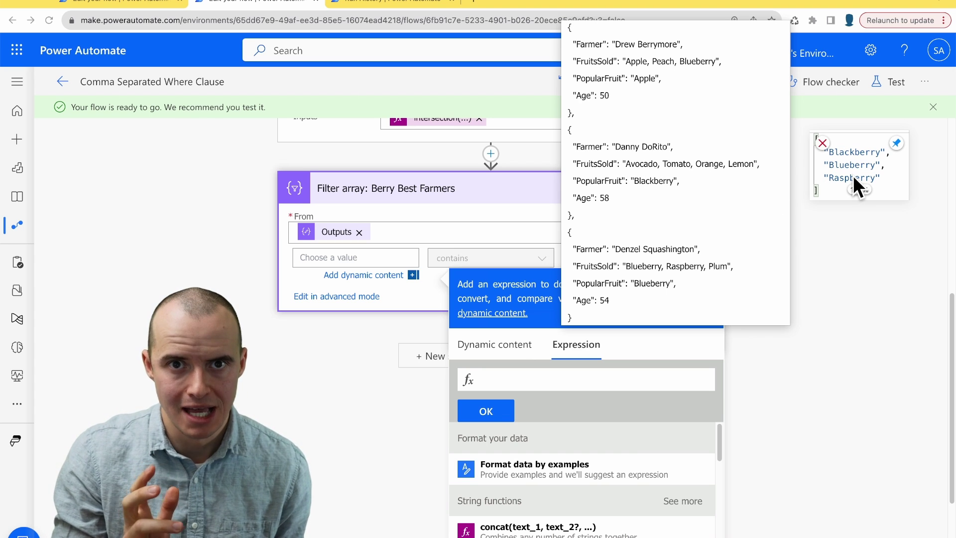
# Step: Set the filter's left value to length() wrapping the pasted intersection expression
pyautogui.click(564, 374)
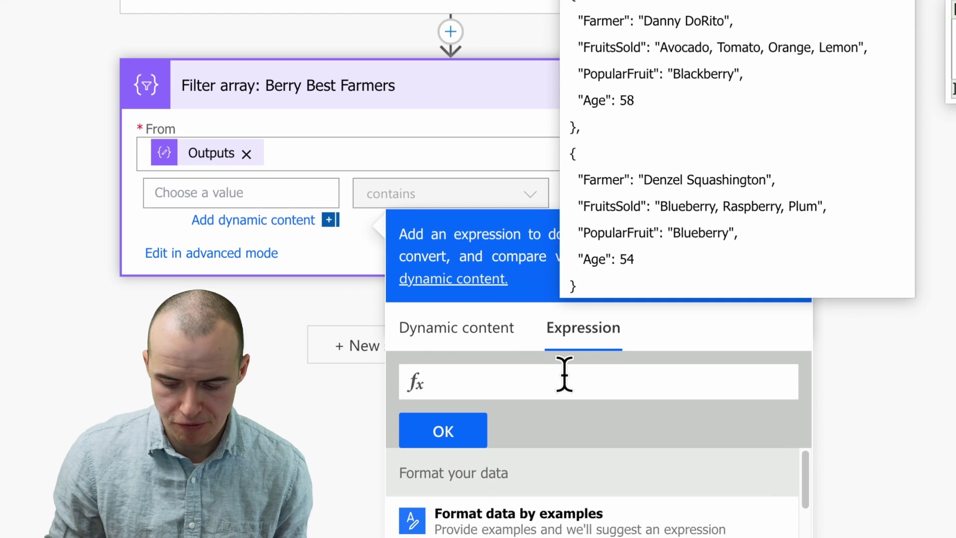
pyautogui.write('length(')
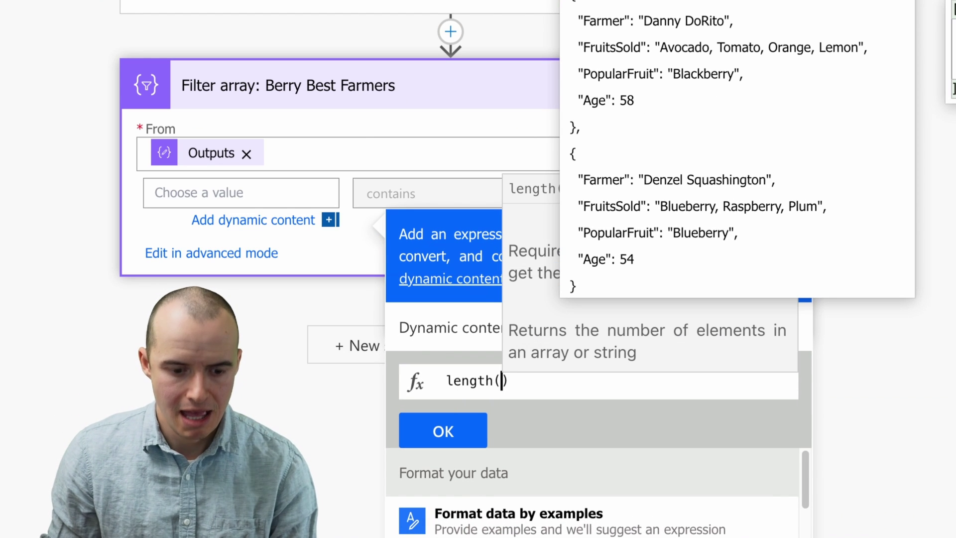
pyautogui.hotkey('ctrl', 'v')
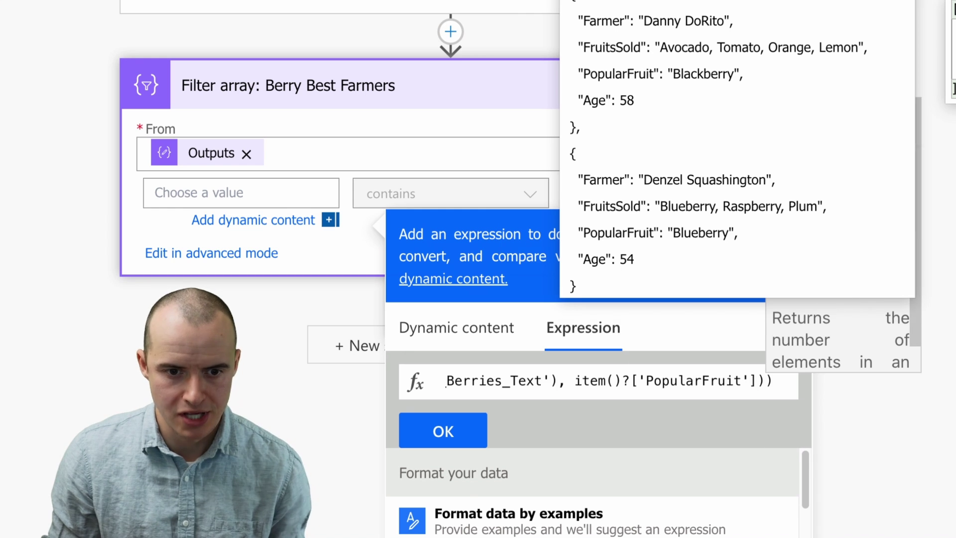
pyautogui.click(423, 432)
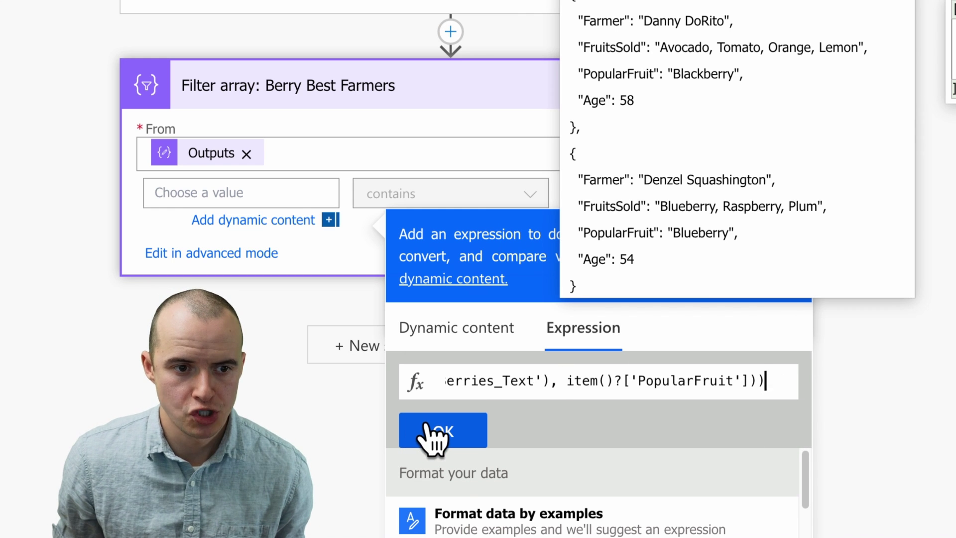
pyautogui.click(427, 432)
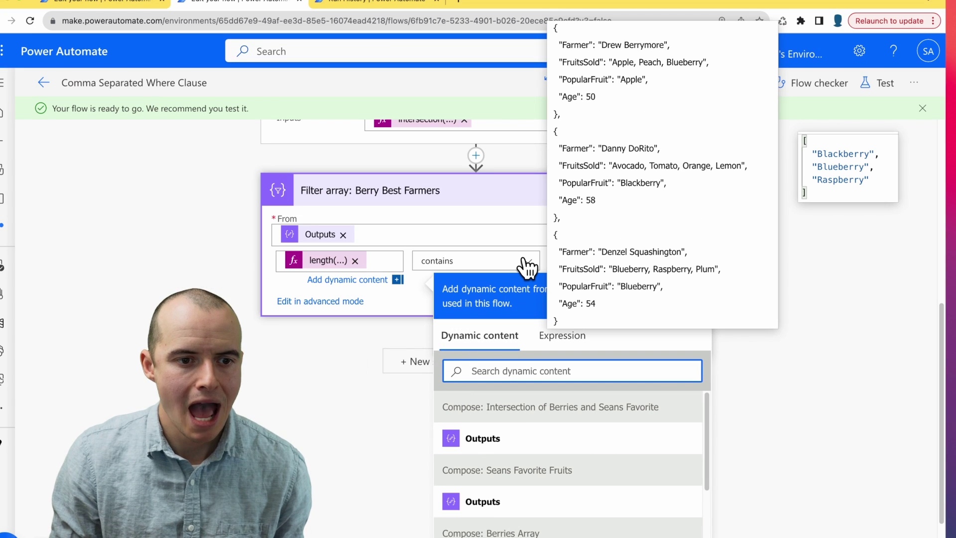
pyautogui.click(523, 191)
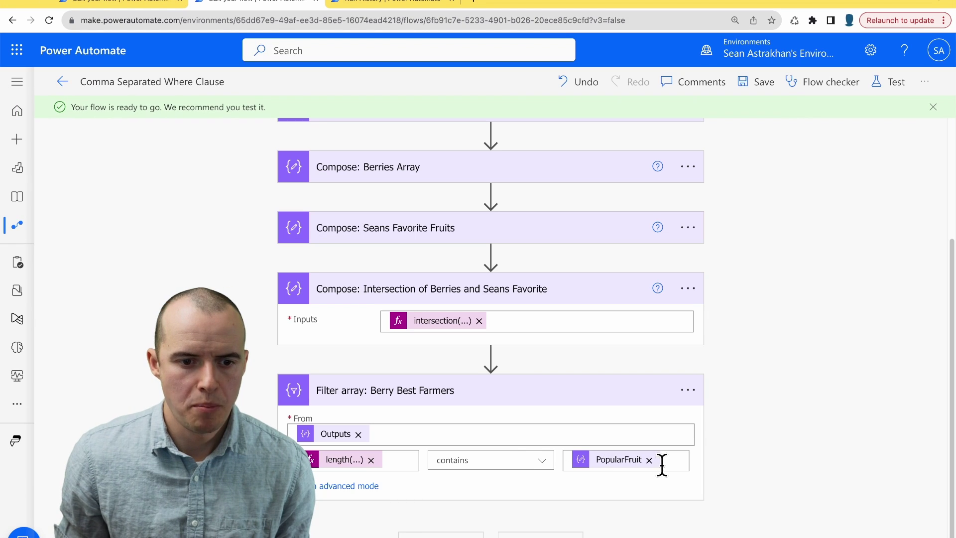
# Step: Remove PopularFruit from the right side and compare with 'is greater than' 0
pyautogui.click(650, 460)
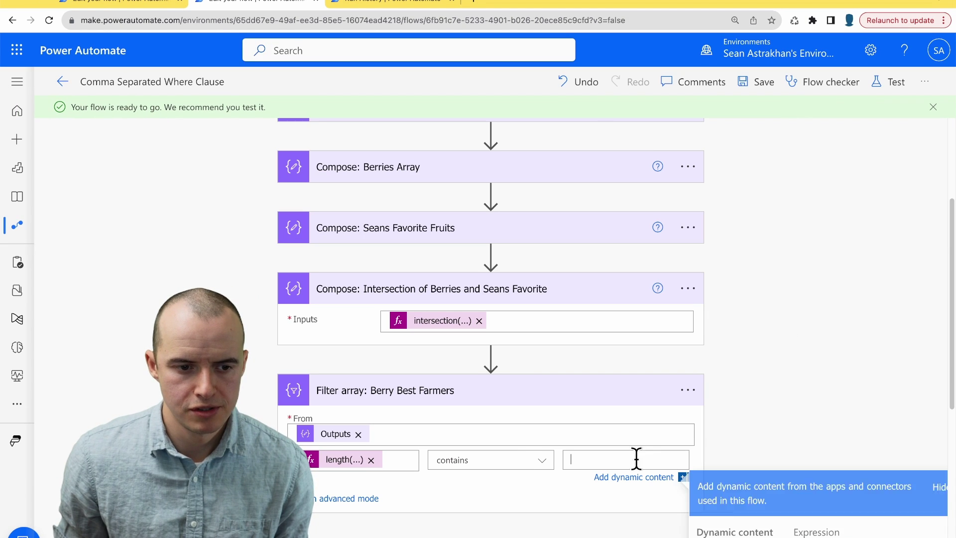
pyautogui.click(544, 463)
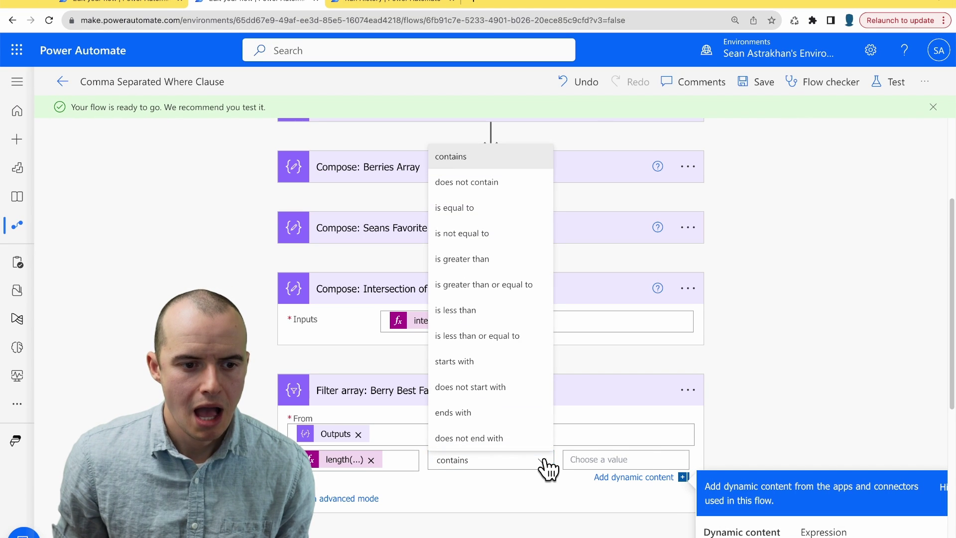
pyautogui.click(487, 260)
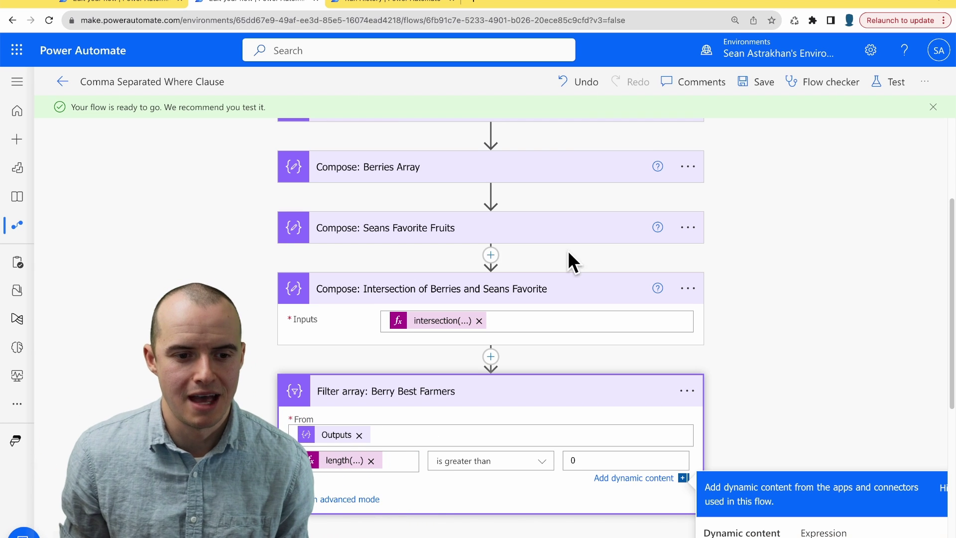
# Step: Read the failed run's Filter array error about intersection receiving String parameters, then compare with the farmer data
pyautogui.click(366, 2)
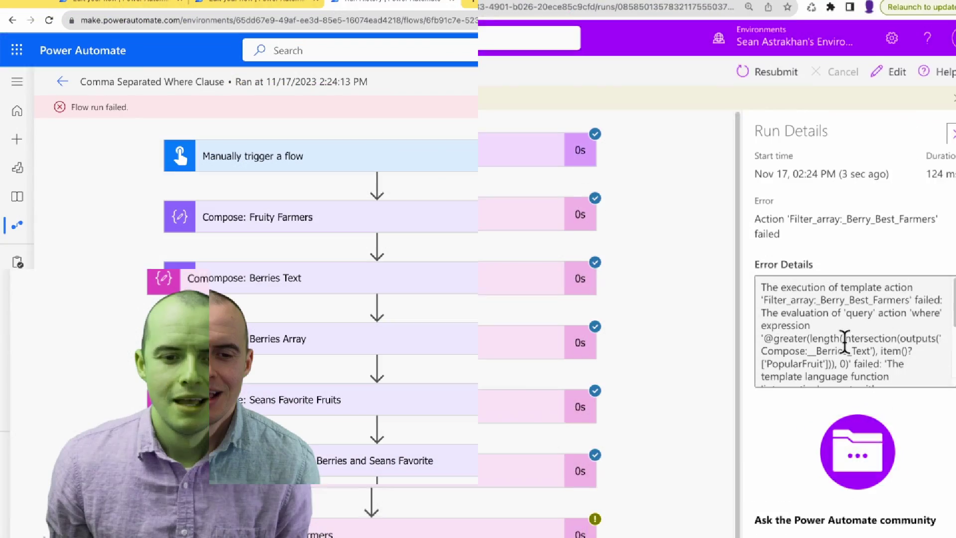
pyautogui.scroll(-3, 825, 334)
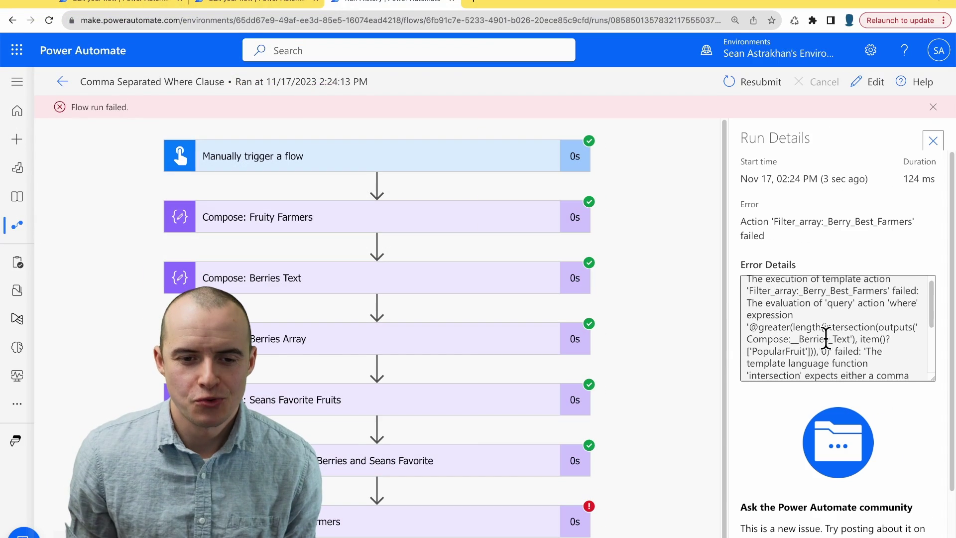
pyautogui.doubleClick(776, 302)
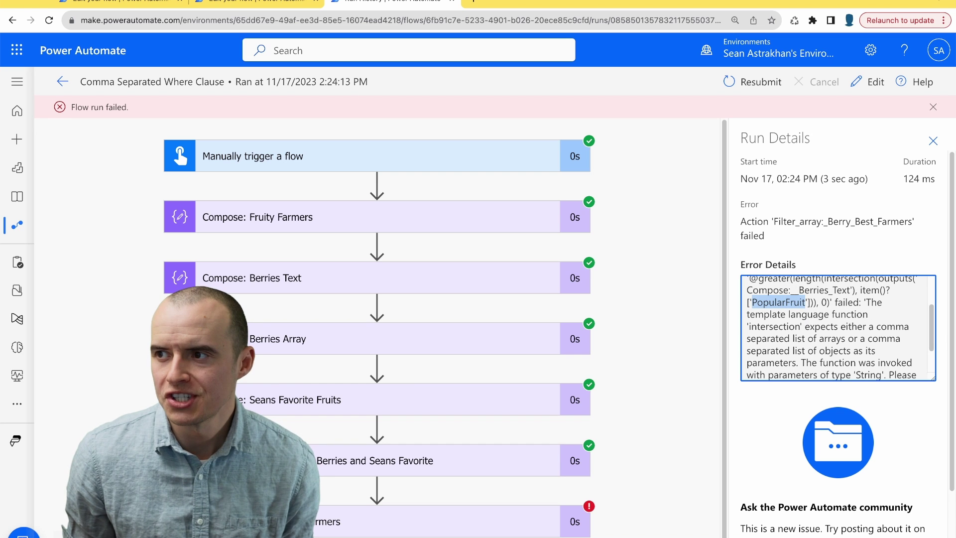
pyautogui.press('super+Tab')
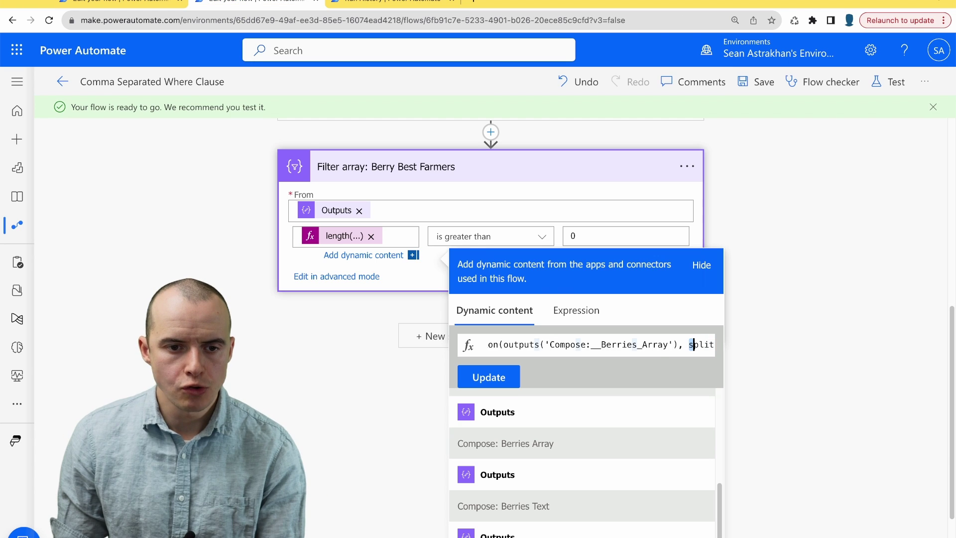
# Step: In the filter expression, start replacing the PopularFruit reference with FruitsSold
pyautogui.hotkey('ctrl', 'shift', 'Left')
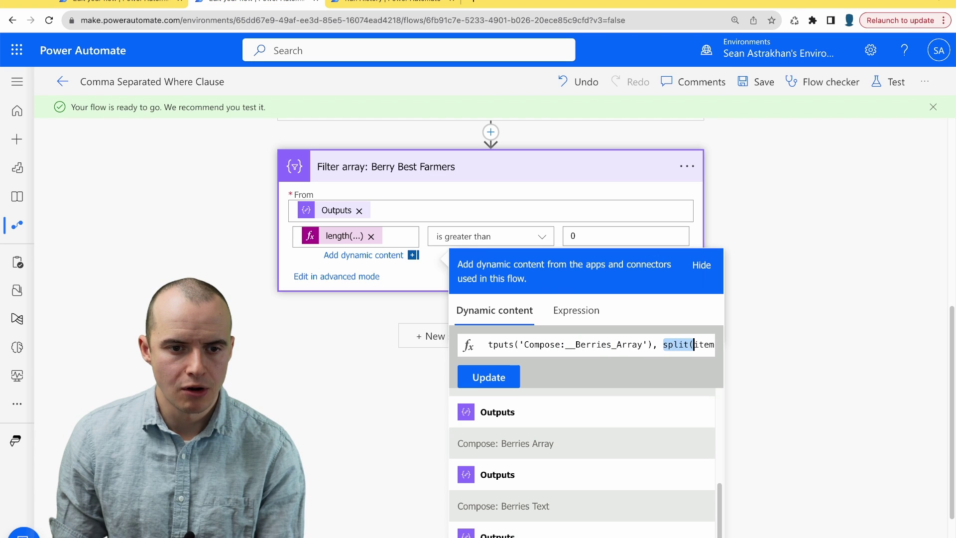
pyautogui.press('Right')
pyautogui.press('Right')
pyautogui.press('Right')
pyautogui.press('Right')
pyautogui.press('Right')
pyautogui.press('Right')
pyautogui.press('Right')
pyautogui.press('Right')
pyautogui.press('Right')
pyautogui.press('Right')
pyautogui.press('Right')
pyautogui.press('Right')
pyautogui.press('Right')
pyautogui.press('Right')
pyautogui.press('Right')
pyautogui.press('Right')
pyautogui.press('Right')
pyautogui.press('Right')
pyautogui.press('Right')
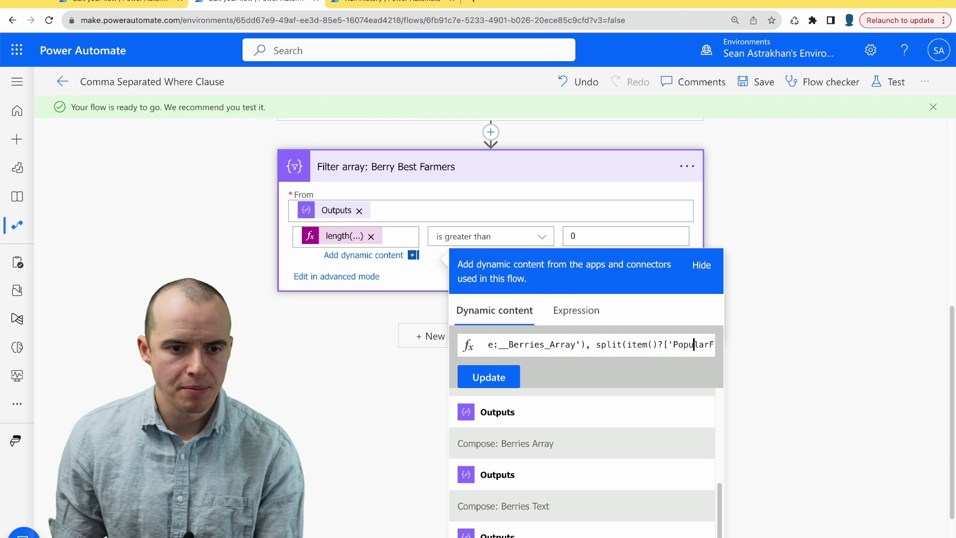
pyautogui.press('Right')
pyautogui.press('Right')
pyautogui.press('Right')
pyautogui.press('Right')
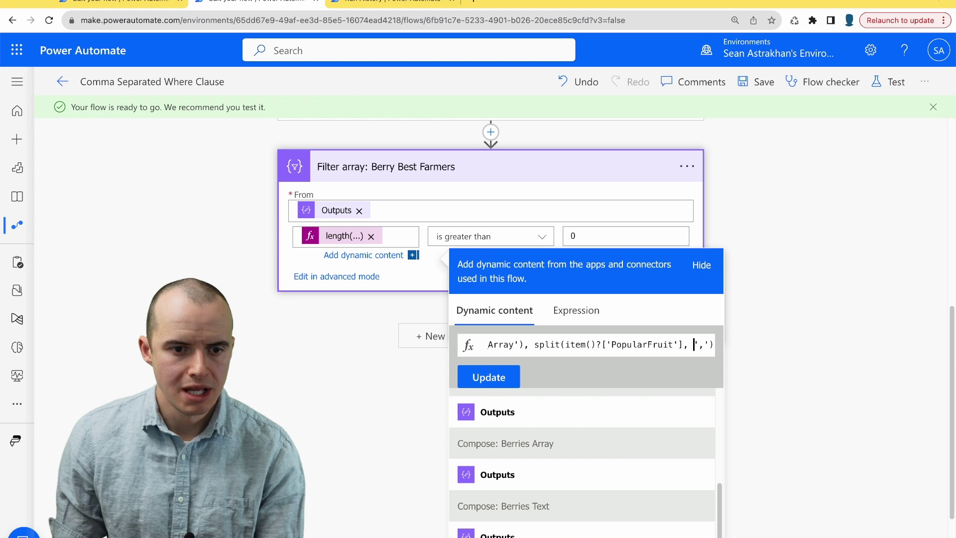
pyautogui.doubleClick(598, 247)
pyautogui.write('F')
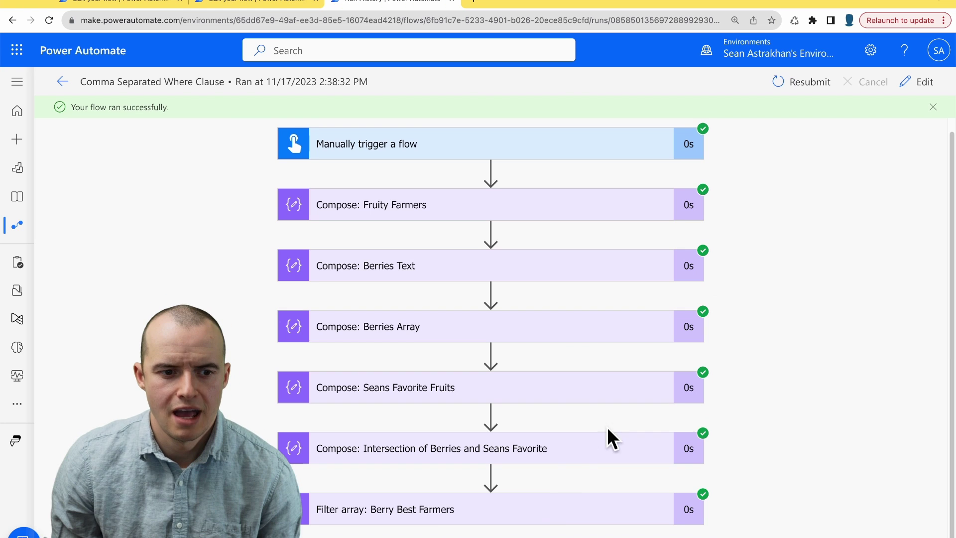
# Step: Expand the Berry Best Farmers run results and scroll through the outputs, noting Blueberry and Raspberry
pyautogui.click(556, 513)
pyautogui.scroll(-5, 817, 246)
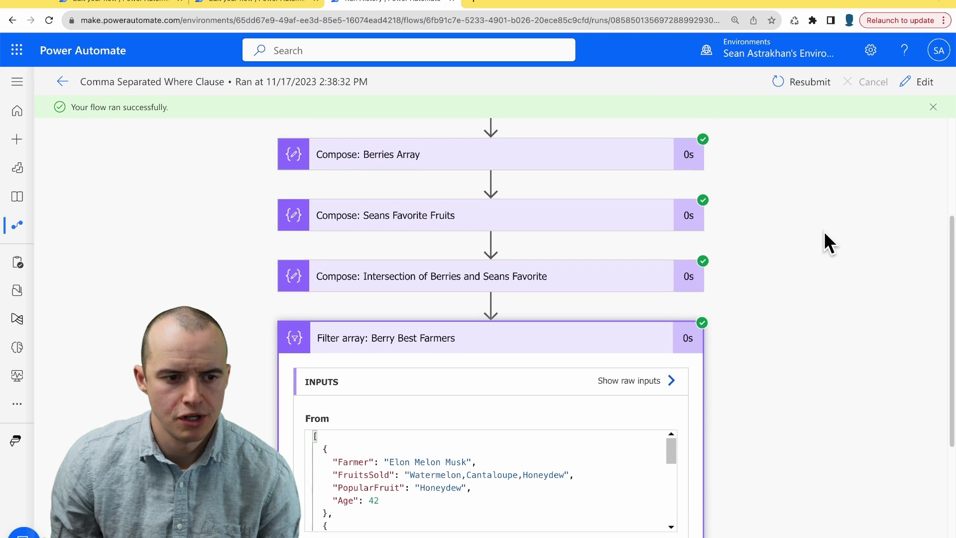
pyautogui.scroll(-4, 828, 230)
pyautogui.scroll(-3, 559, 421)
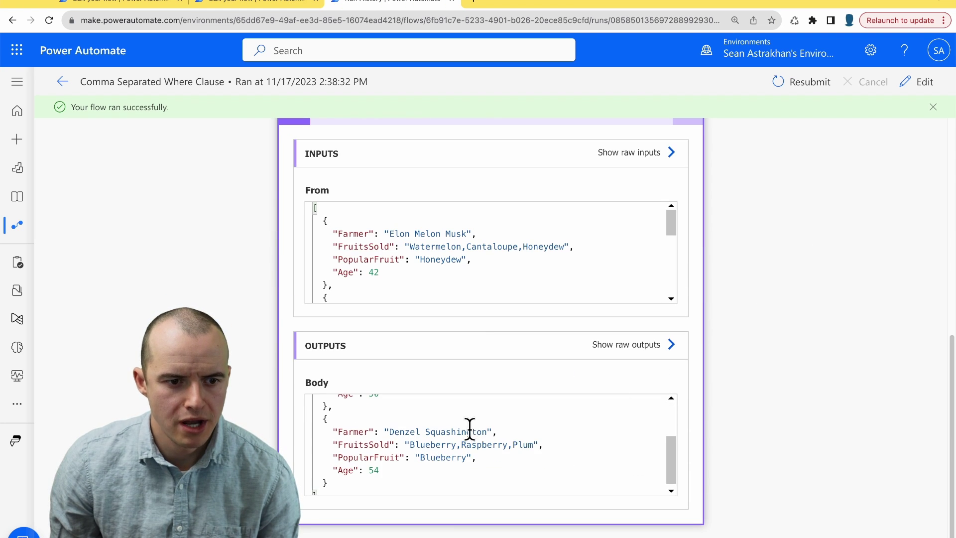
pyautogui.scroll(3, 470, 432)
pyautogui.doubleClick(493, 440)
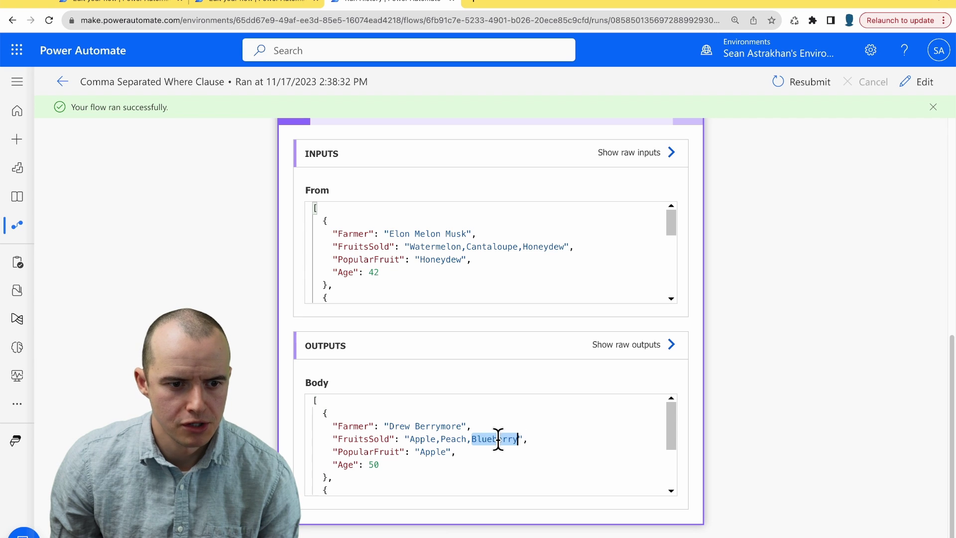
pyautogui.scroll(-5, 570, 436)
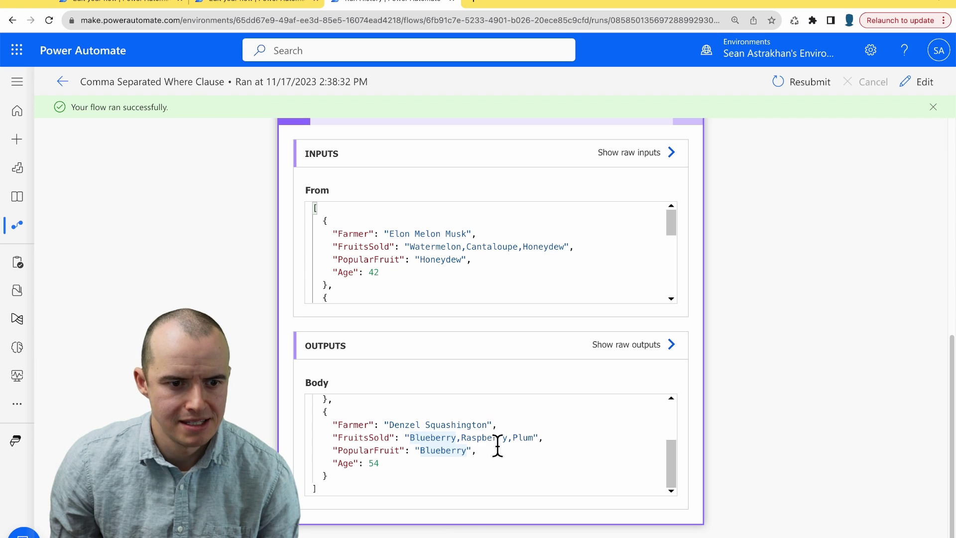
pyautogui.doubleClick(472, 438)
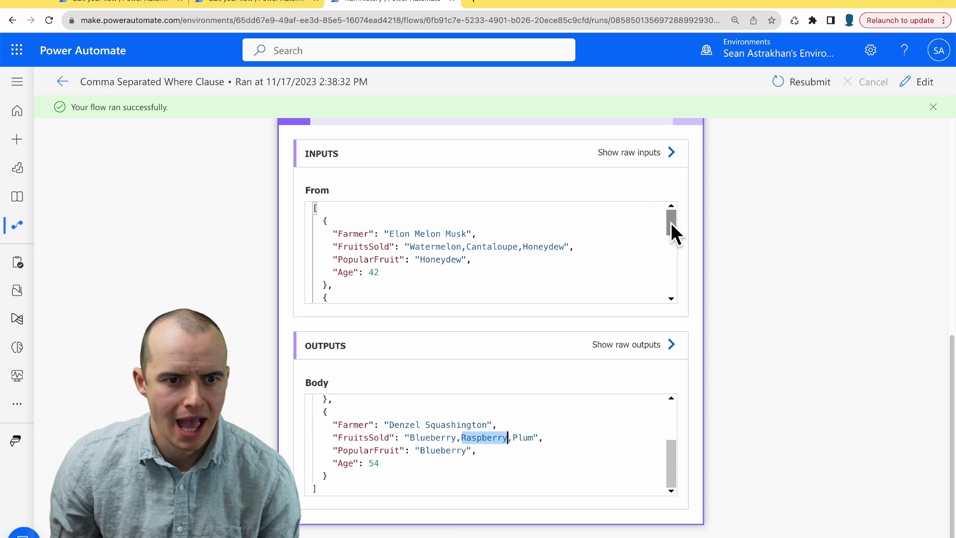
# Step: Inspect a farmer whose FruitsSold includes Avocado and Tomato and whose PopularFruit is Blackberry
pyautogui.moveTo(671, 223); pyautogui.dragTo(667, 266)
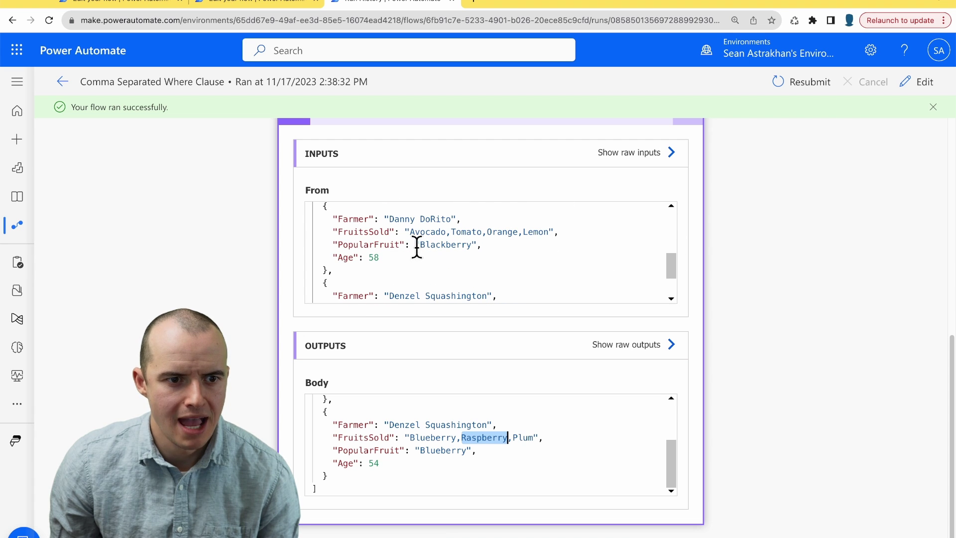
pyautogui.tripleClick(511, 230)
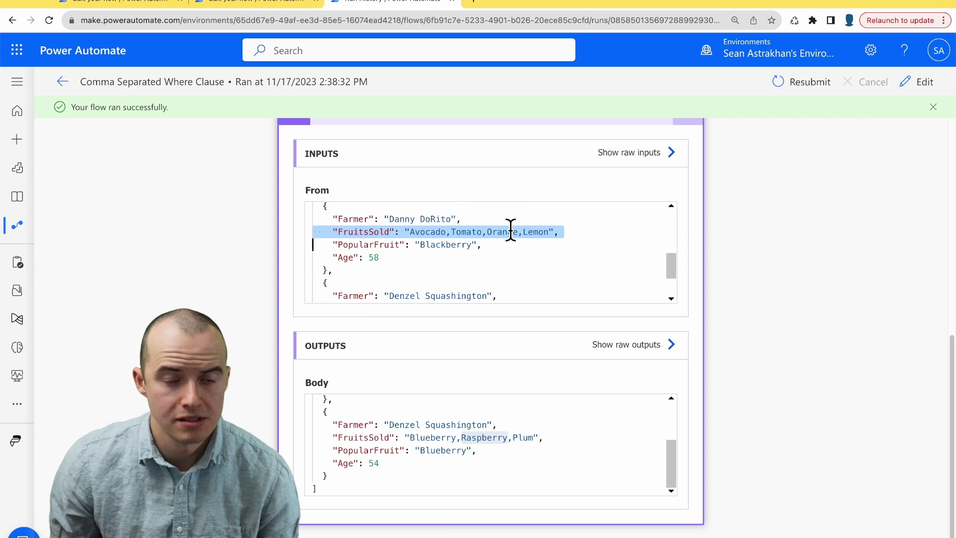
pyautogui.doubleClick(454, 244)
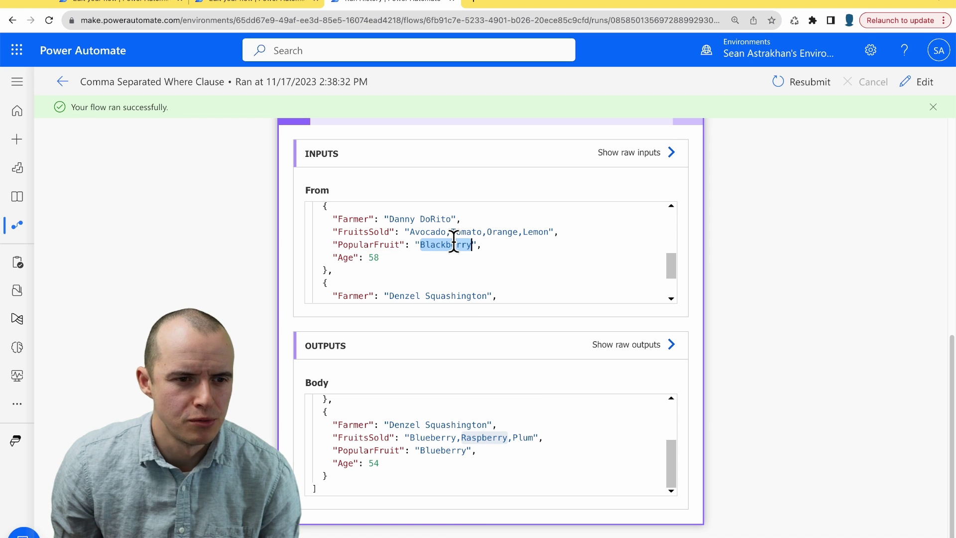
pyautogui.doubleClick(465, 231)
pyautogui.doubleClick(427, 231)
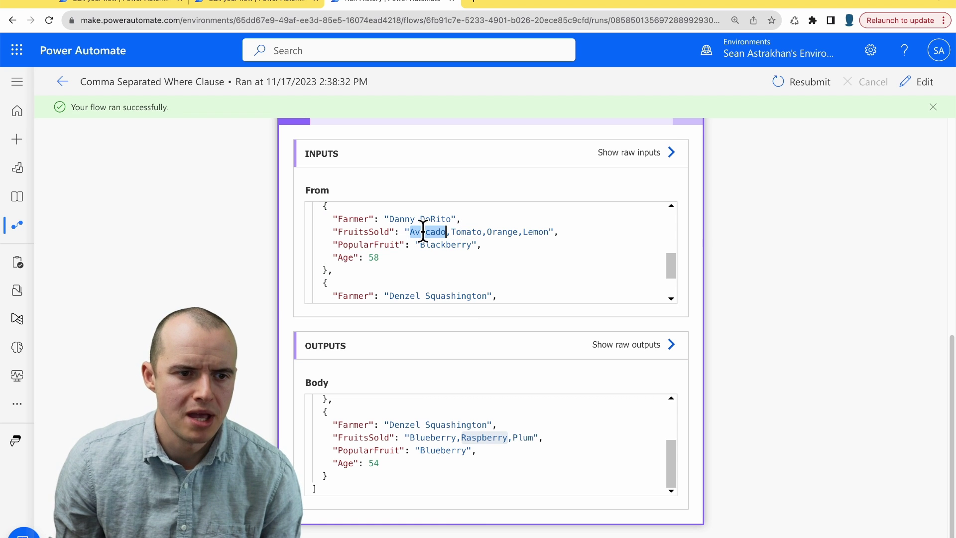
pyautogui.click(568, 264)
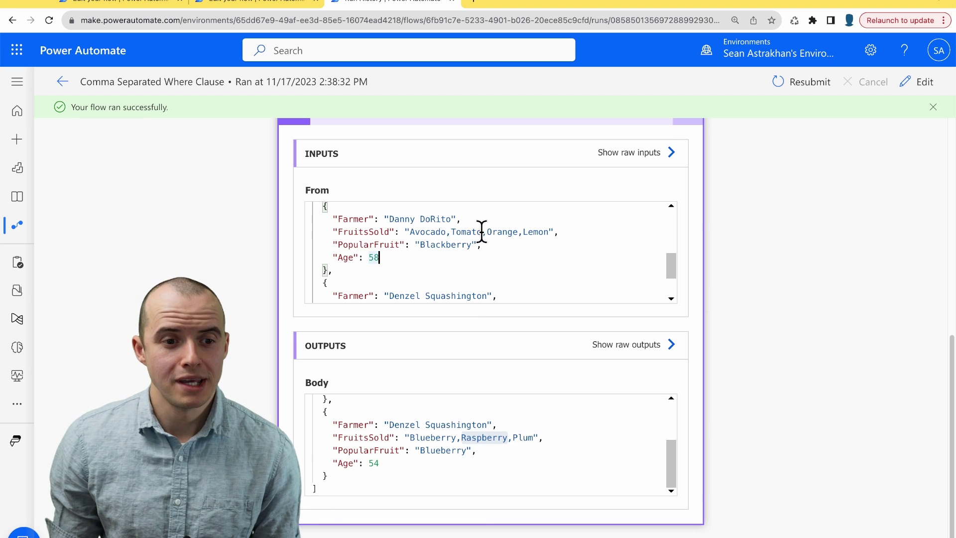
pyautogui.moveTo(483, 231); pyautogui.dragTo(538, 232)
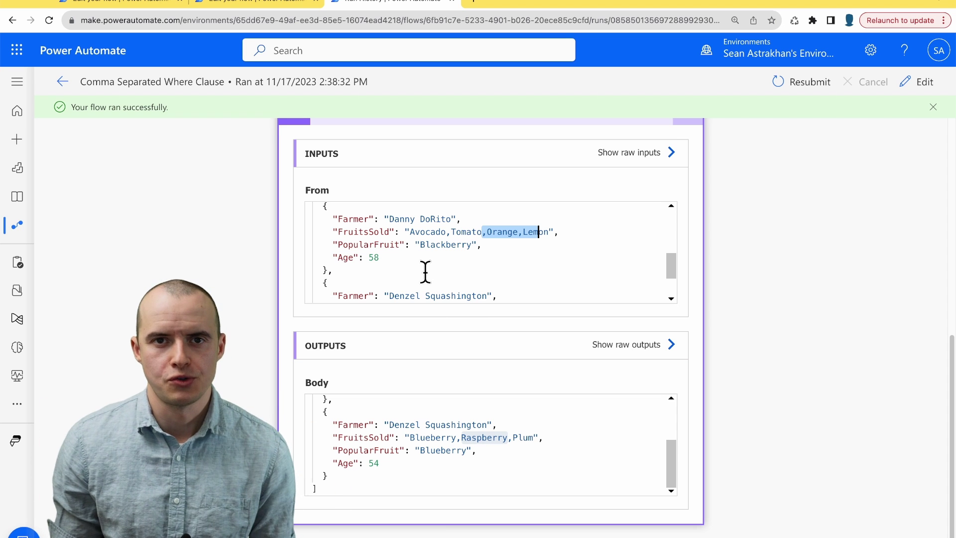
pyautogui.click(394, 257)
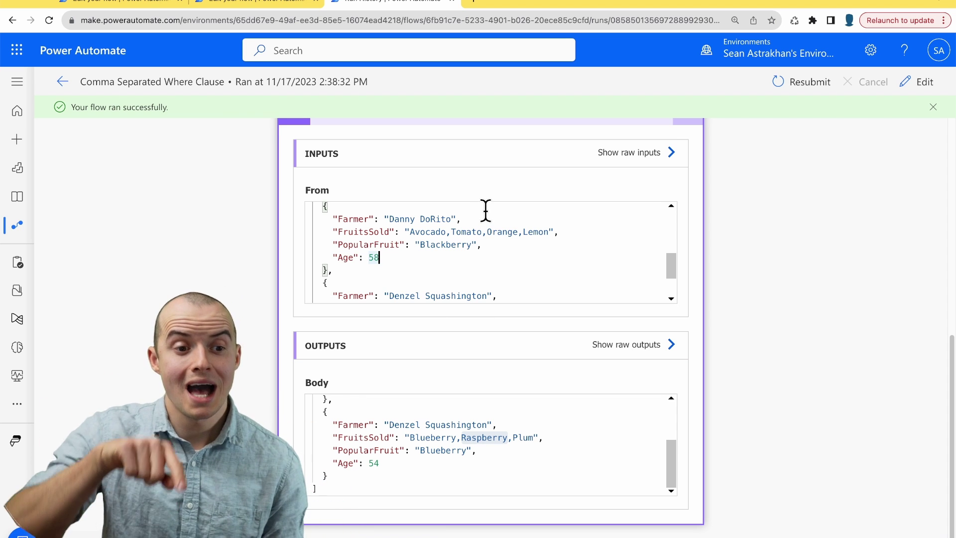